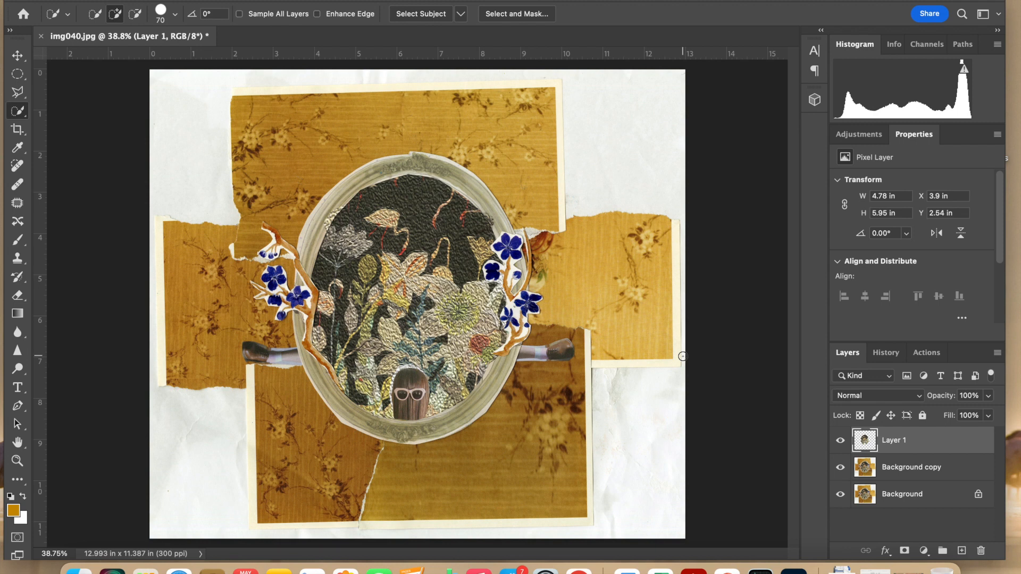
Outline the left branch with its blue flowers using the Content-Aware Move tool to make it a selection.
click(18, 222)
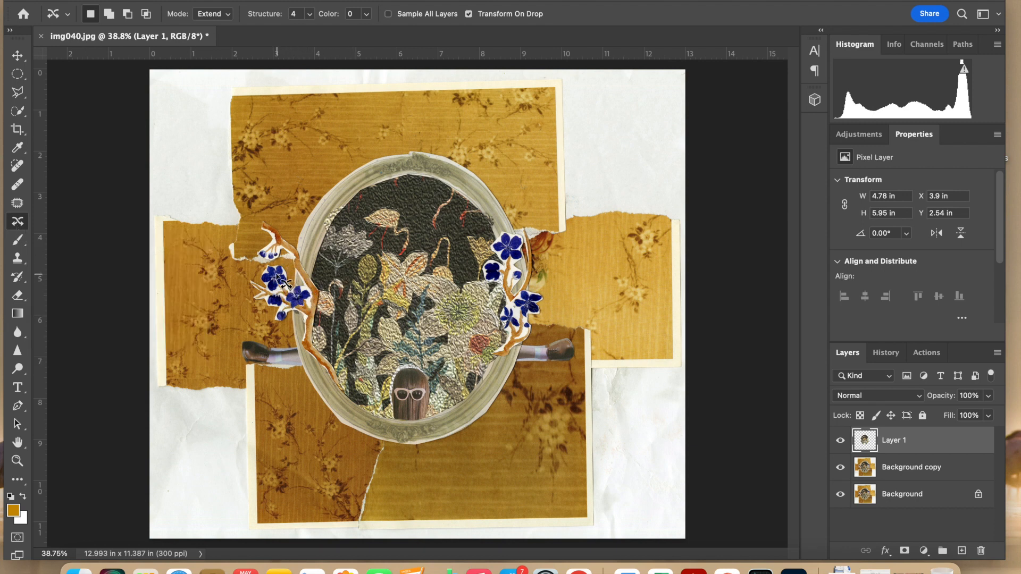
mouse_move(280, 276)
mouse_down()
mouse_move(284, 249)
mouse_move(250, 263)
mouse_move(253, 303)
mouse_move(276, 297)
mouse_move(247, 299)
mouse_move(283, 326)
mouse_move(297, 315)
mouse_move(303, 345)
mouse_move(325, 366)
mouse_up()
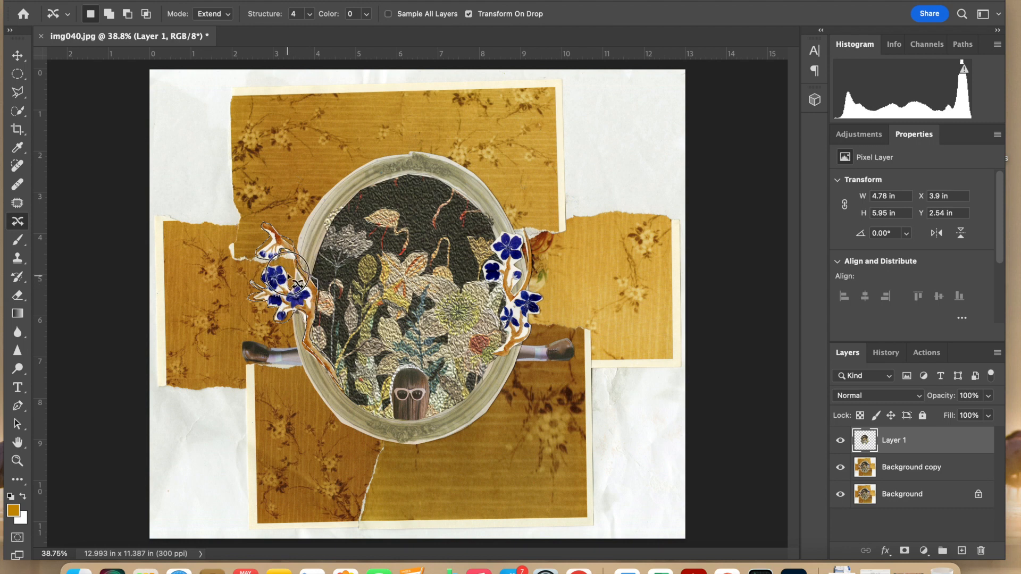
drag(272, 266, 265, 268)
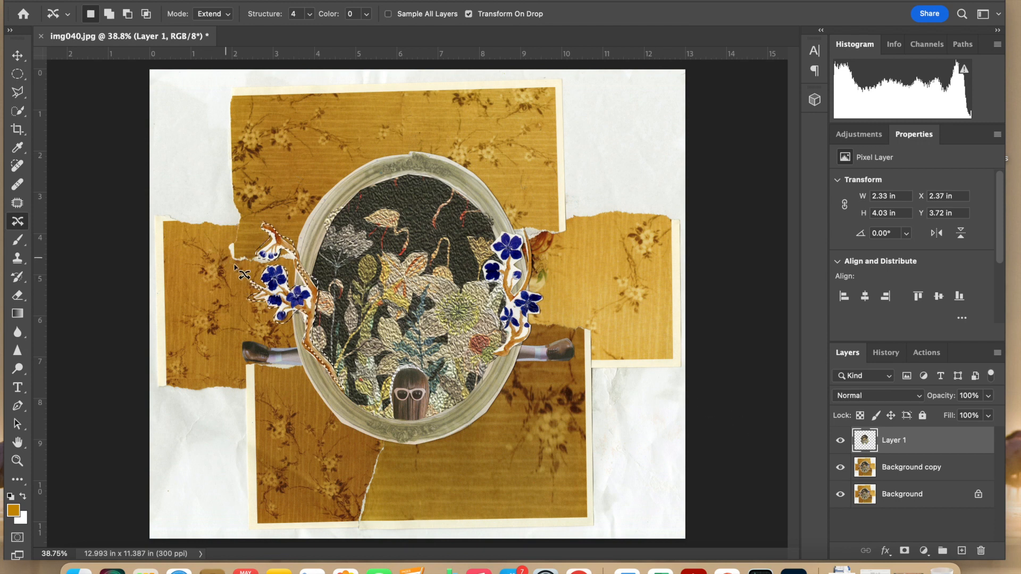
right_click(294, 301)
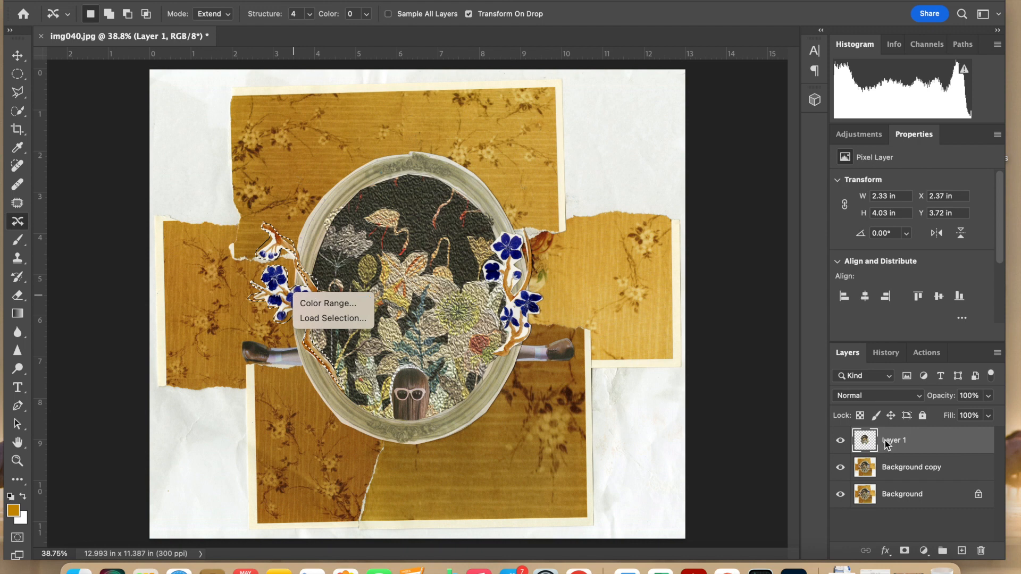
Hide the Background copy and Background layers to check what Layer 1 contains, and show both again.
click(840, 467)
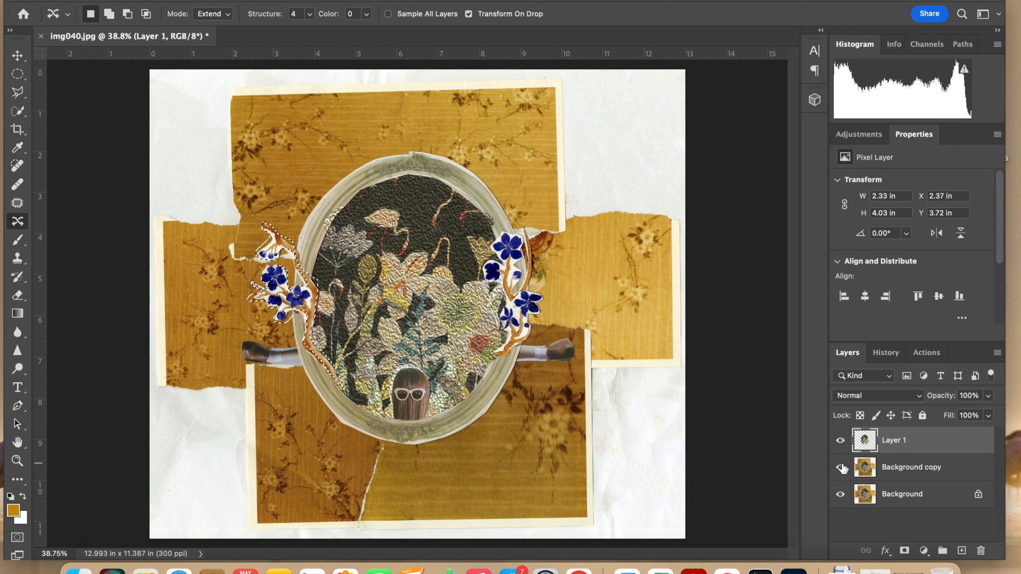
click(840, 496)
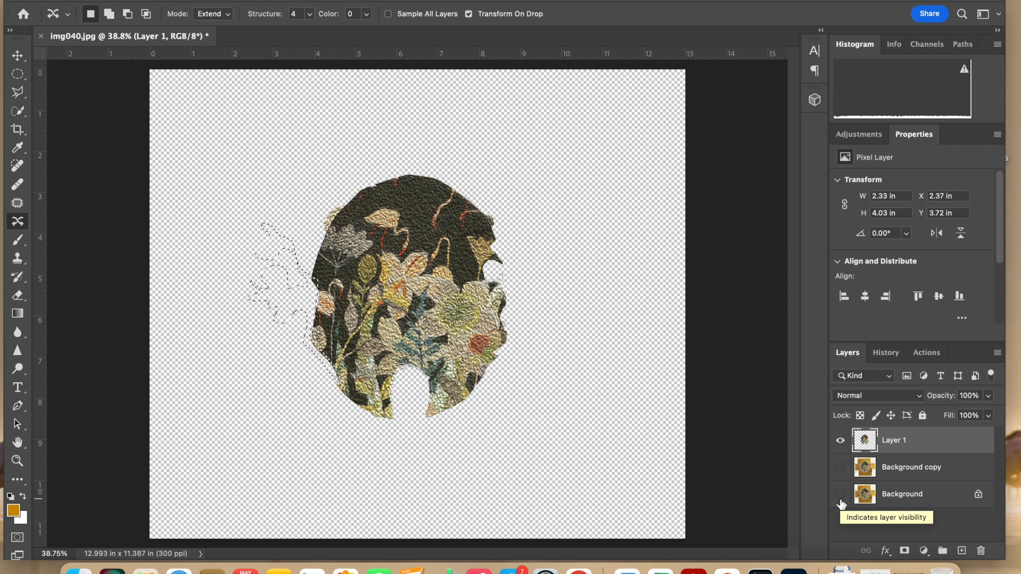
click(840, 499)
click(840, 468)
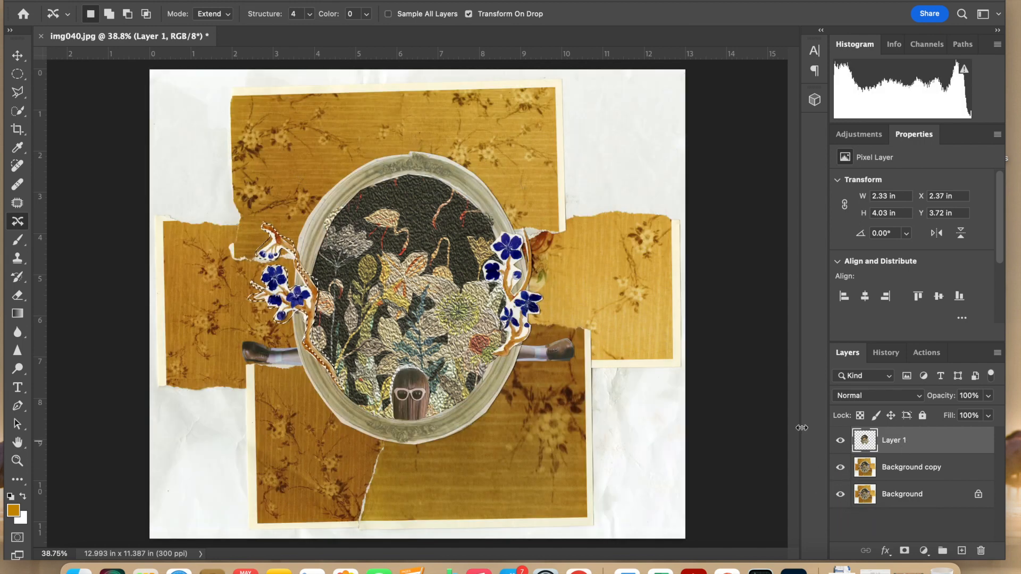
Copy the selected branch from the Background layer to a new layer and place that layer at the top of the stack.
click(893, 500)
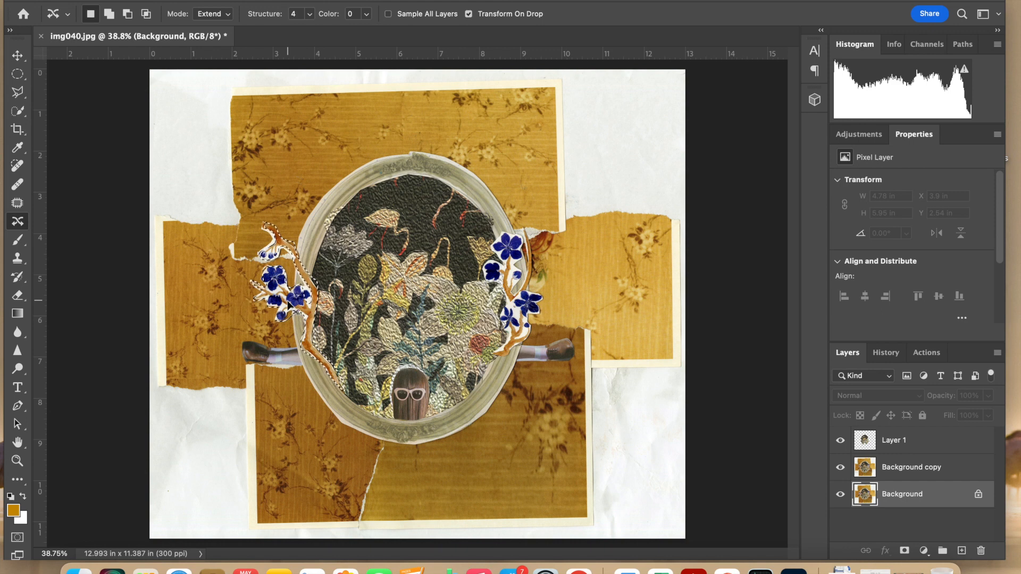
key(super+j)
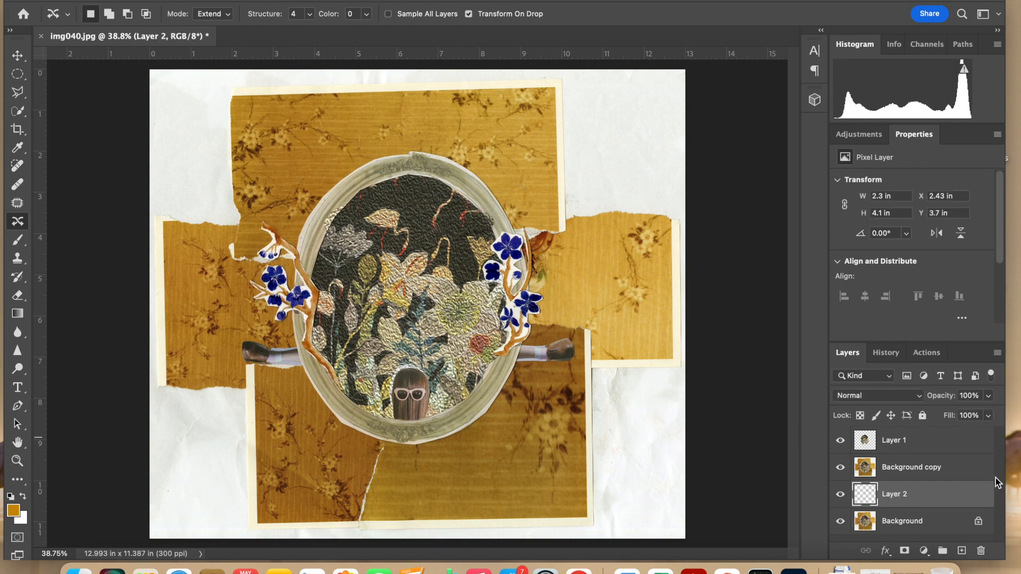
drag(927, 490, 906, 437)
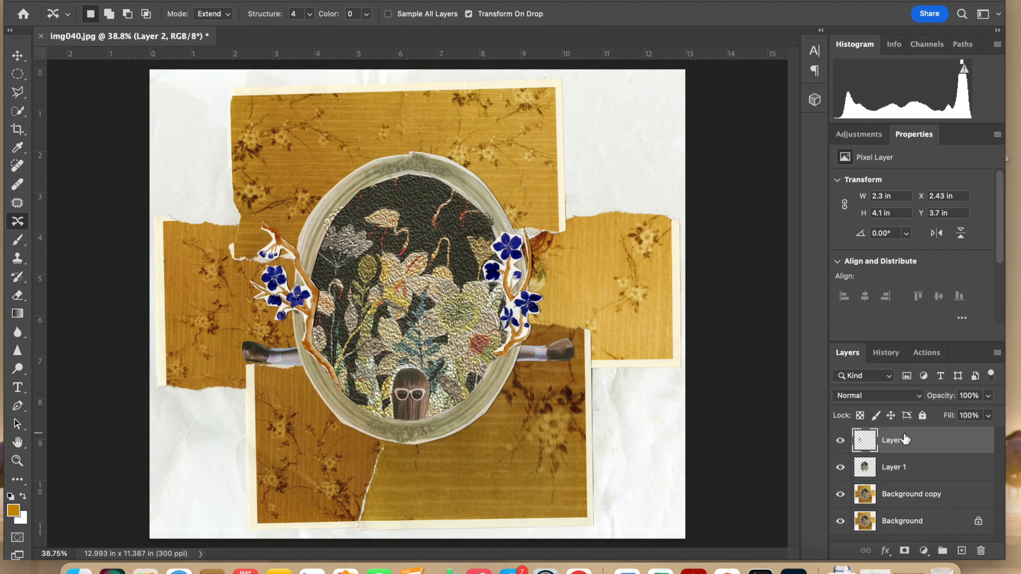
Hide every layer below Layer 2 to inspect the cut-out branch on its own, and show them again.
drag(845, 530, 842, 470)
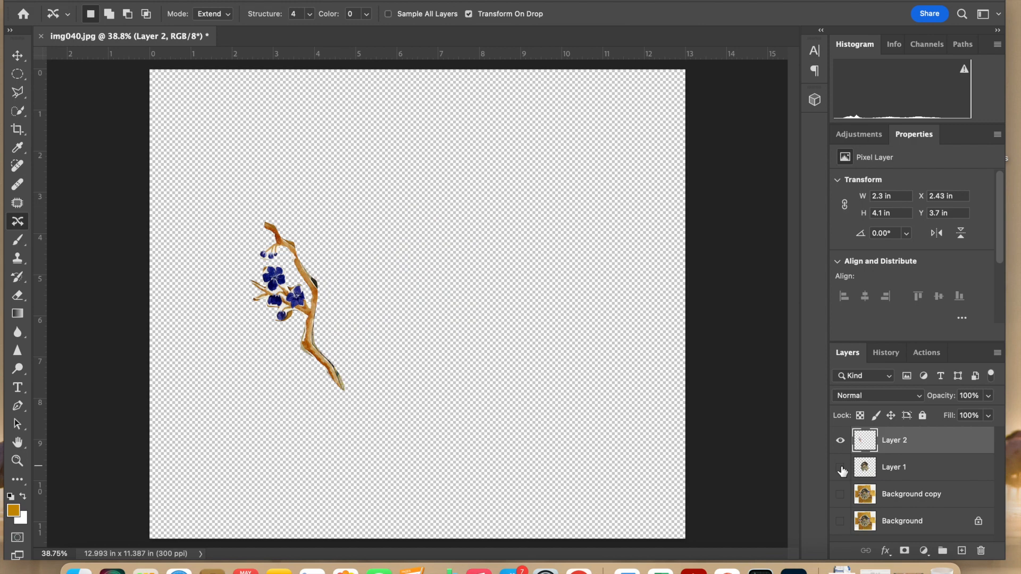
click(840, 468)
click(840, 495)
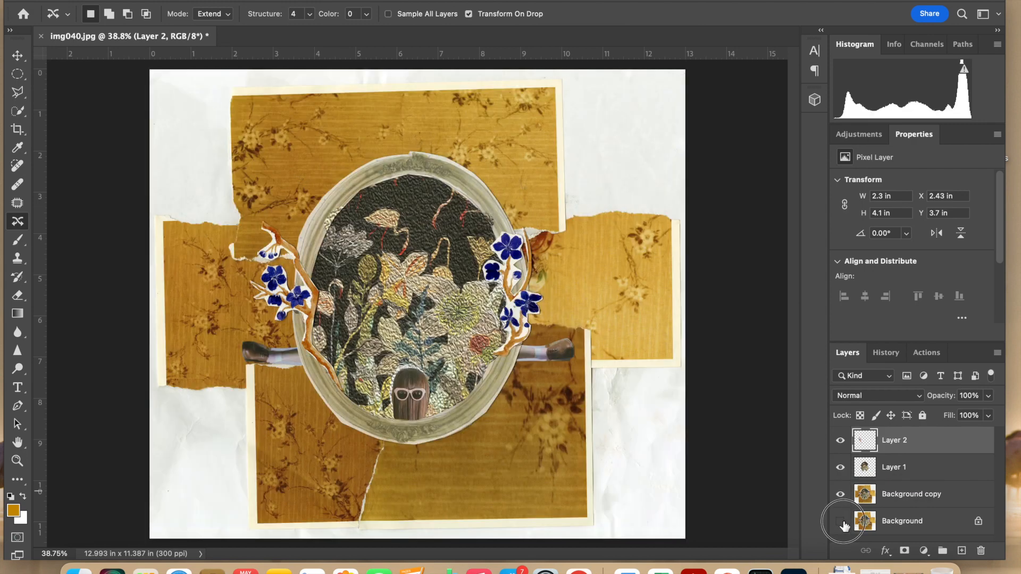
Duplicate the cut-out branch layer, keeping the default copy name.
right_click(929, 449)
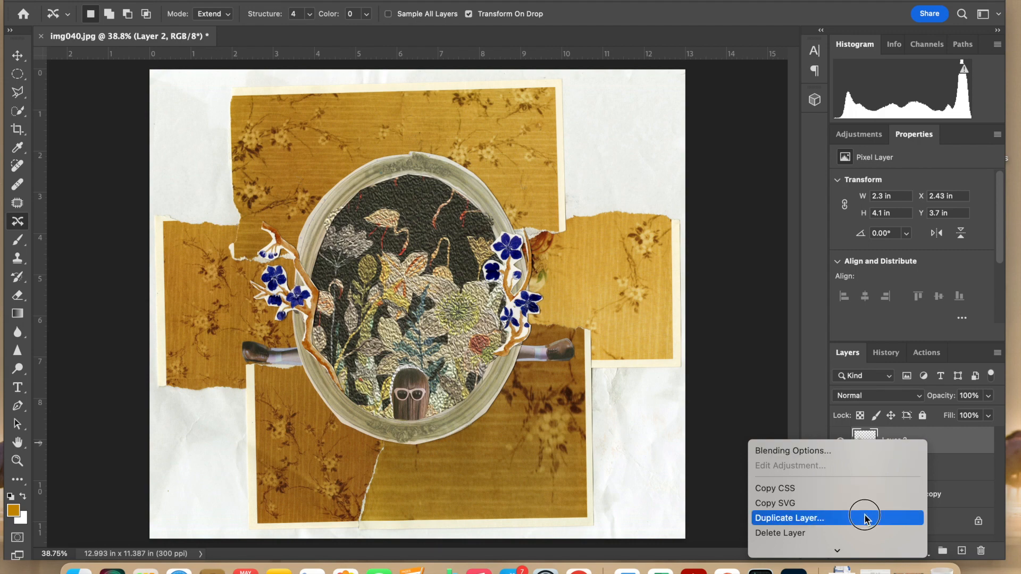
click(957, 465)
click(641, 231)
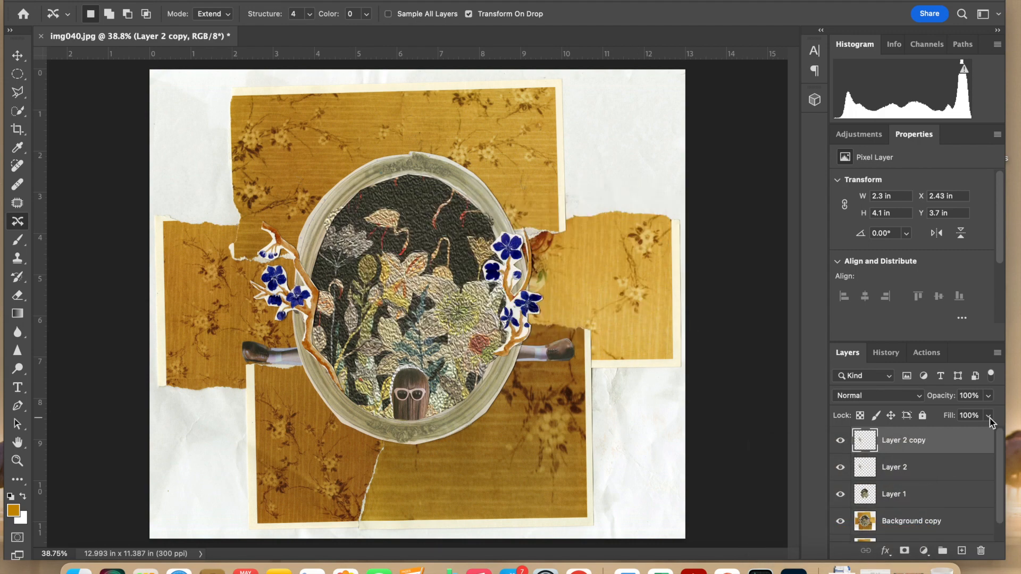
Rename the original cut-out branch layer to Branch 1 and its duplicate to Branch 1a.
double_click(902, 466)
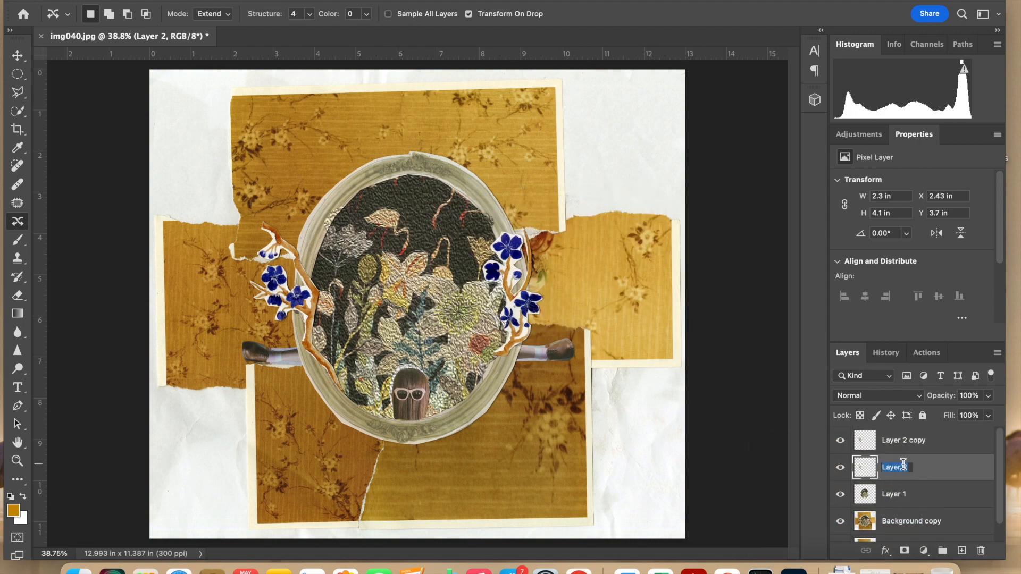
click(903, 464)
text(Branch 1)
click(915, 441)
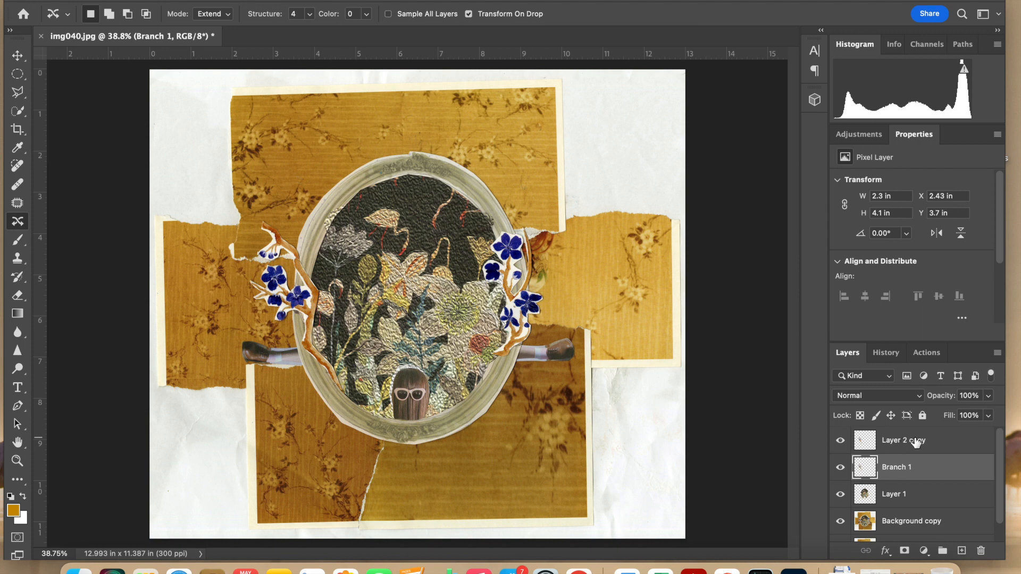
click(915, 441)
double_click(914, 441)
text(N)
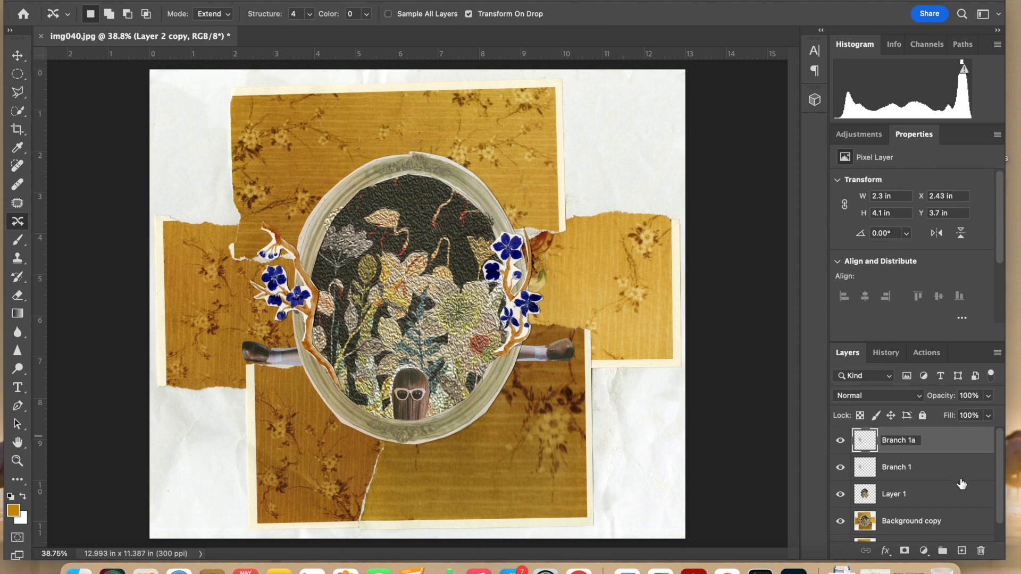
key(Return)
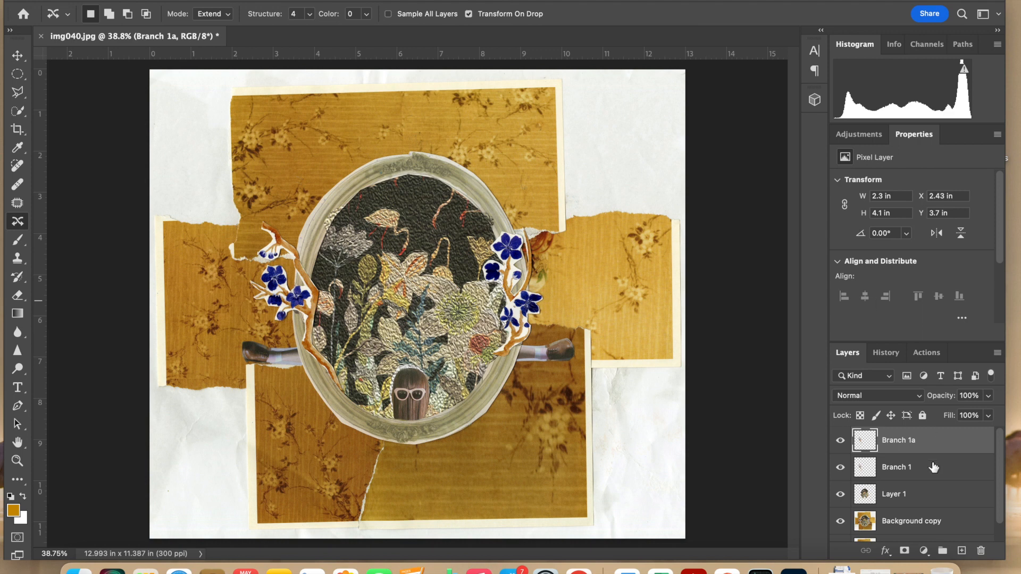
Move the Branch 1 layer with Free Transform to the upper-left corner of the collage, at about X 557 px, Y 615 px.
click(908, 470)
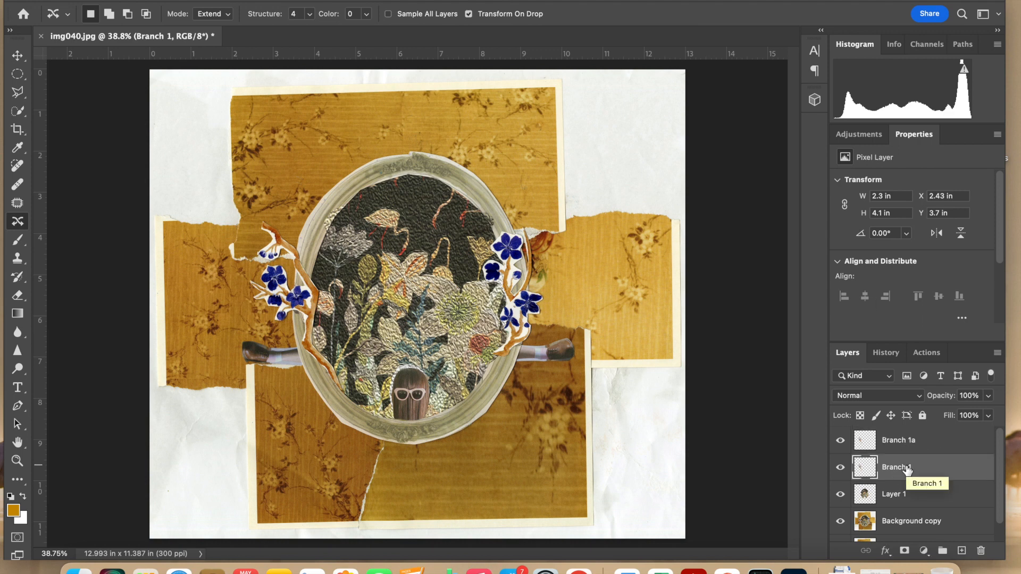
key(super+t)
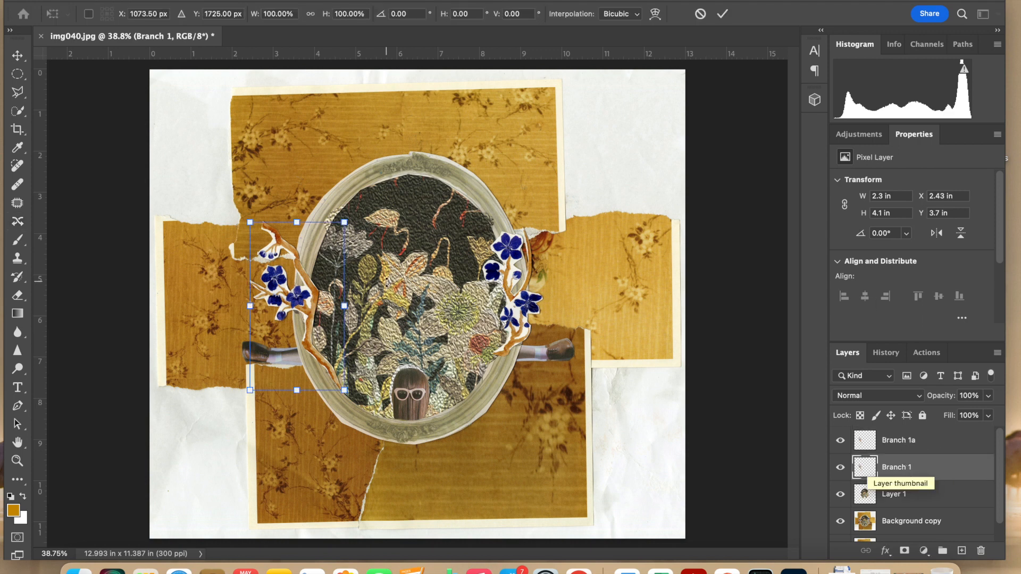
drag(300, 284, 229, 168)
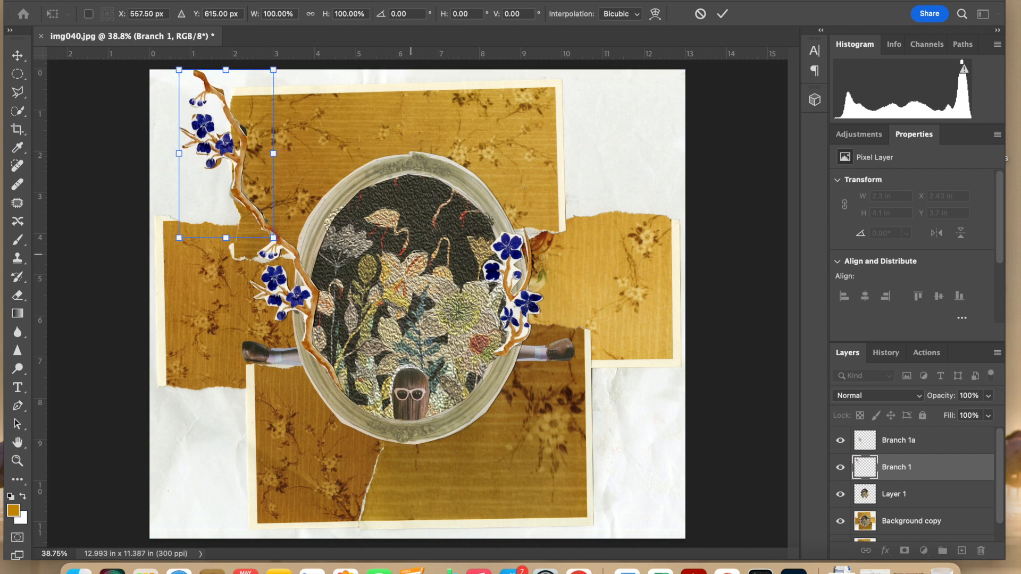
key(j)
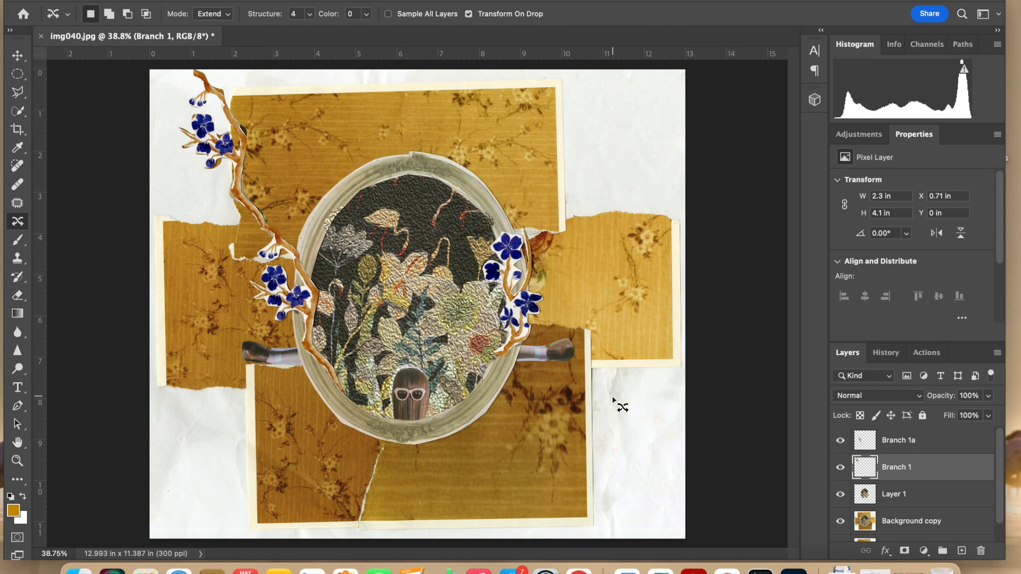
Move Branch 1a with Free Transform to the collage's upper right, at about X 2885 px, Y 842 px, and flip it horizontally.
click(906, 442)
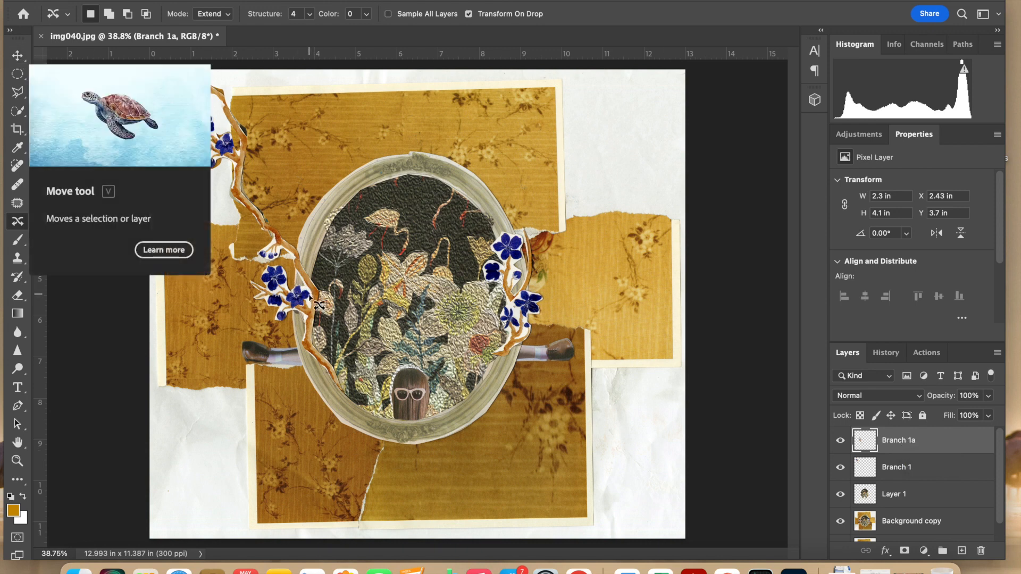
key(super+t)
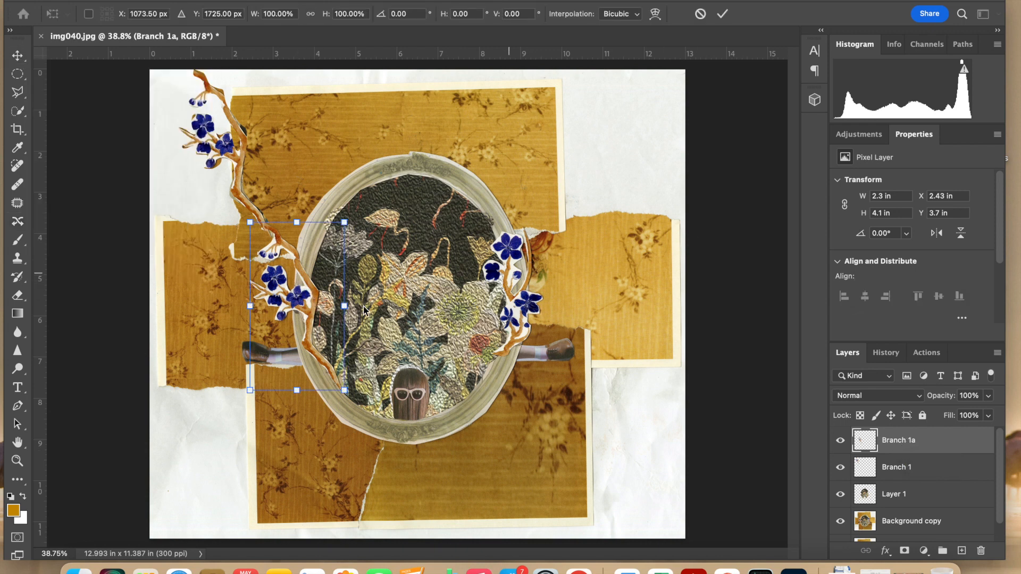
drag(319, 291, 566, 165)
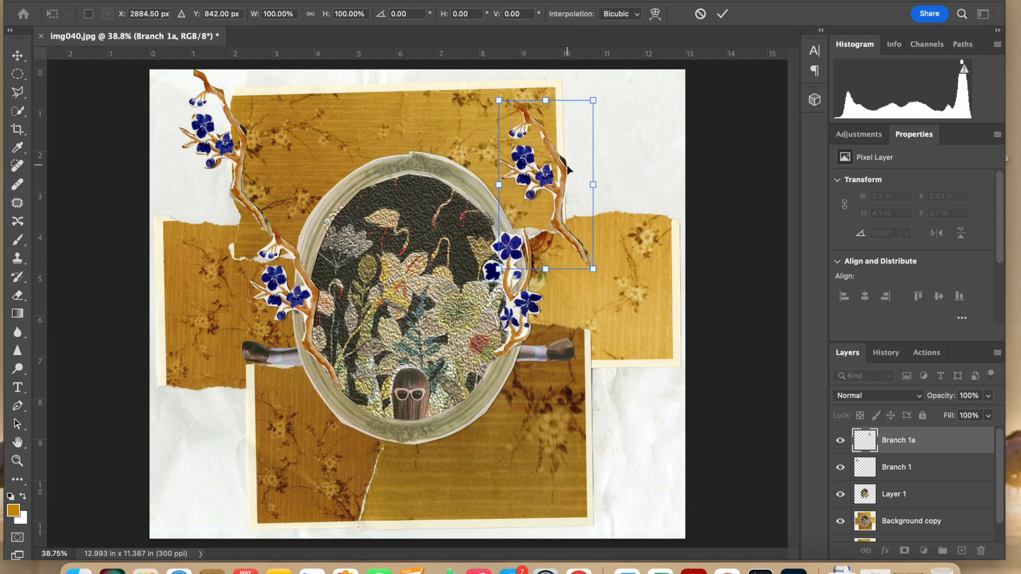
right_click(553, 169)
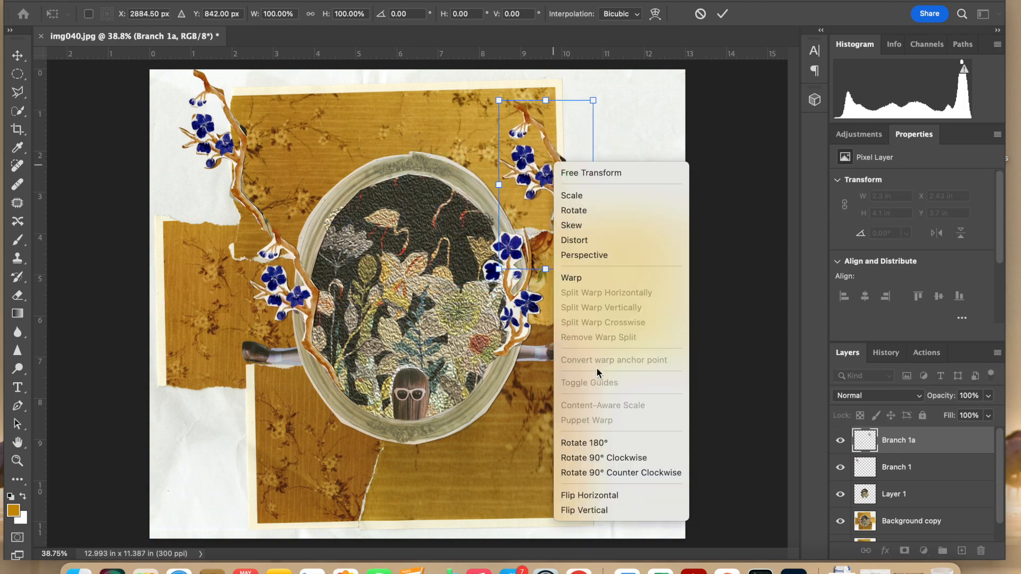
click(592, 495)
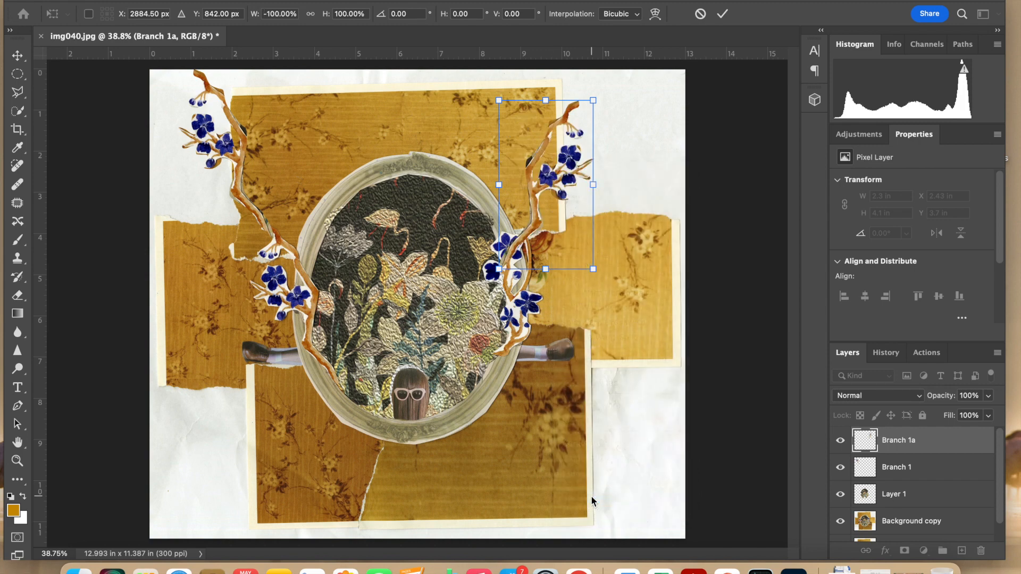
Flip Branch 1a horizontally once more and try a vertical flip on it.
right_click(555, 186)
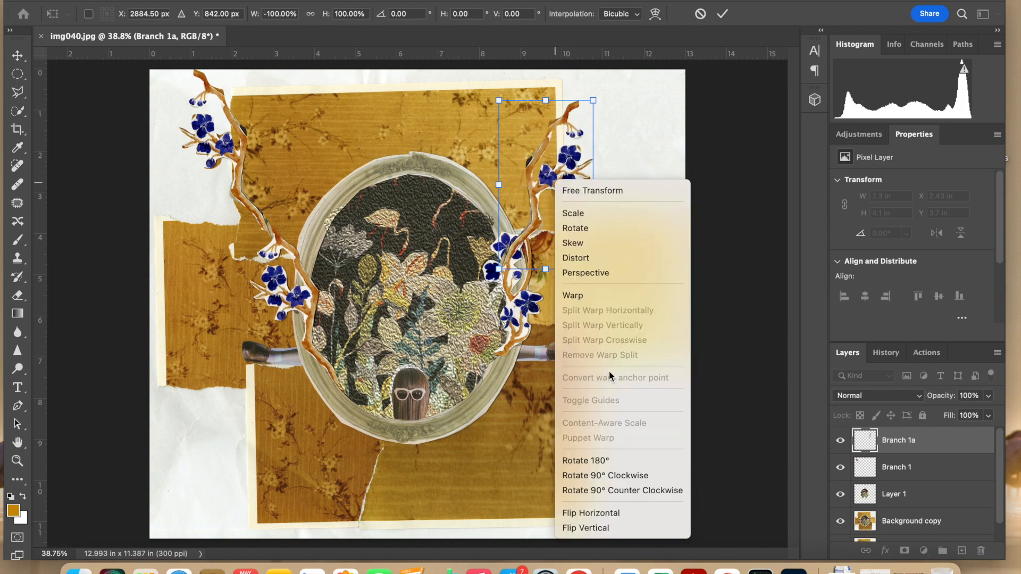
click(598, 514)
right_click(564, 166)
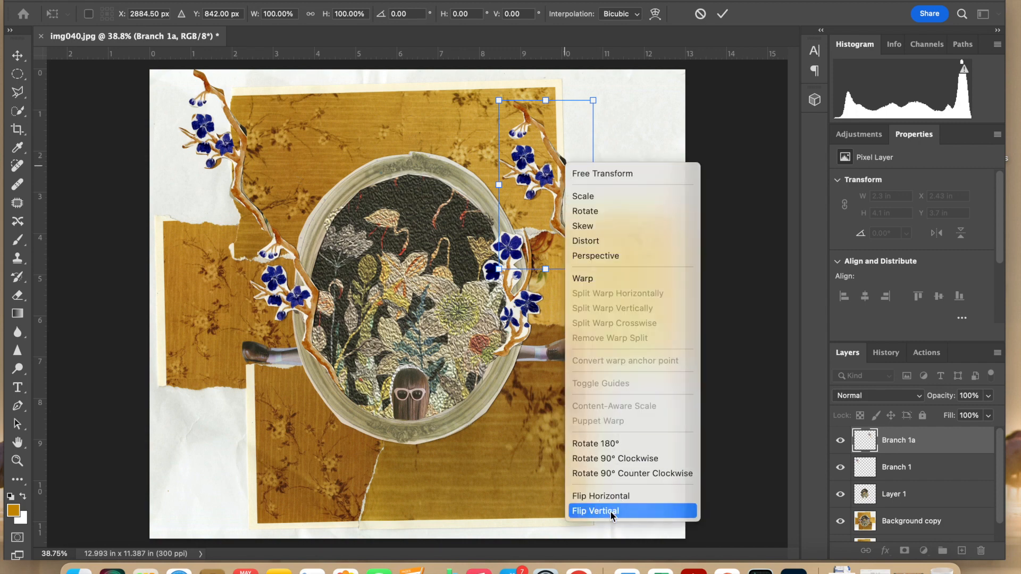
click(612, 511)
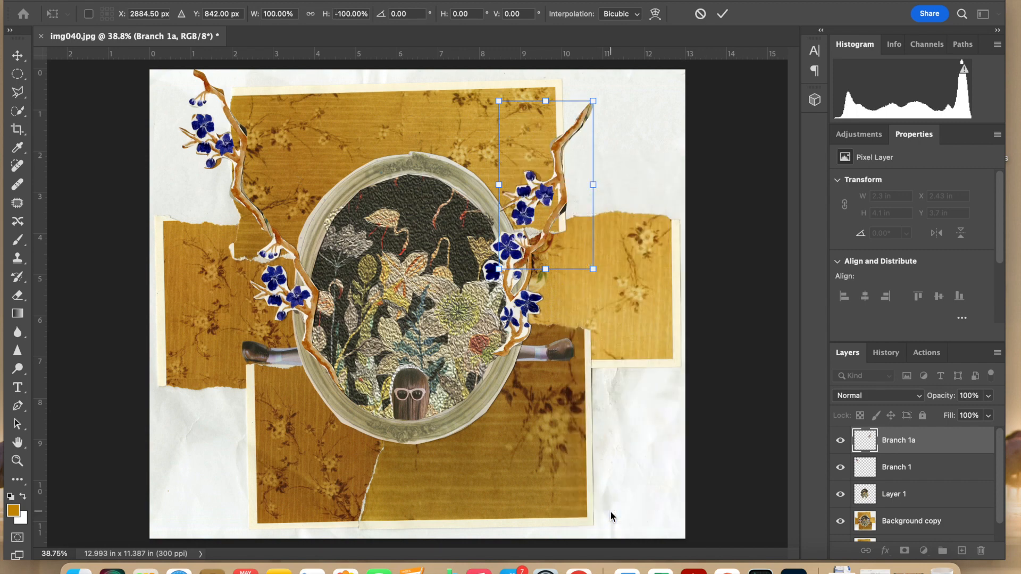
Rotate Branch 1a by 180°, and try turning it 90° clockwise and back 90° counter clockwise.
right_click(554, 159)
click(604, 445)
right_click(537, 159)
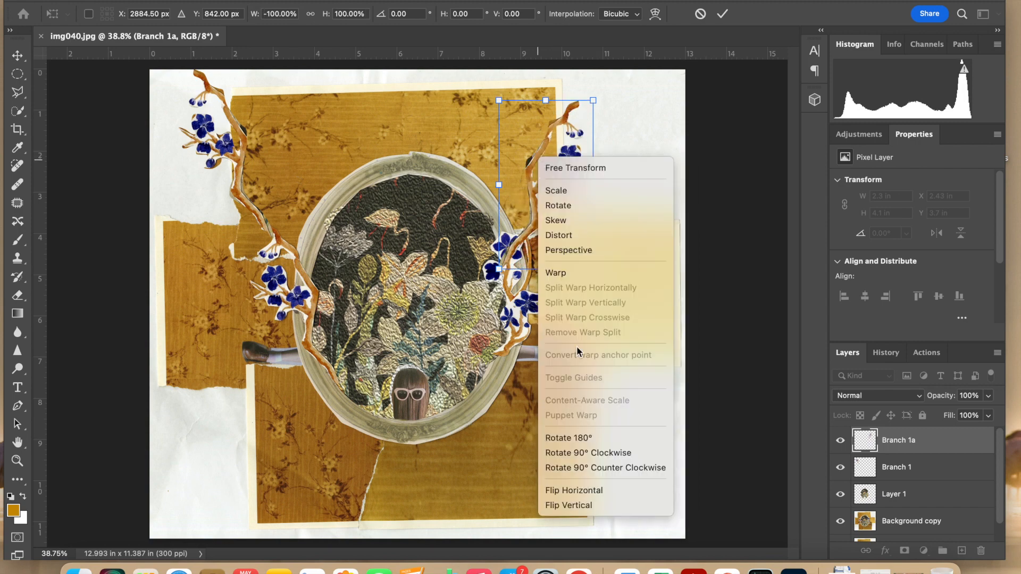
click(583, 454)
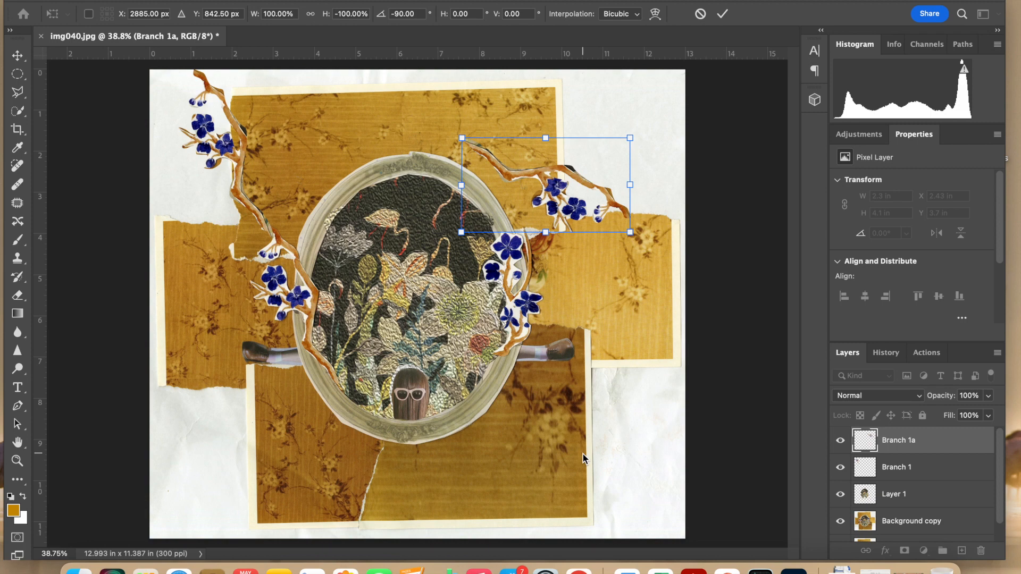
right_click(567, 163)
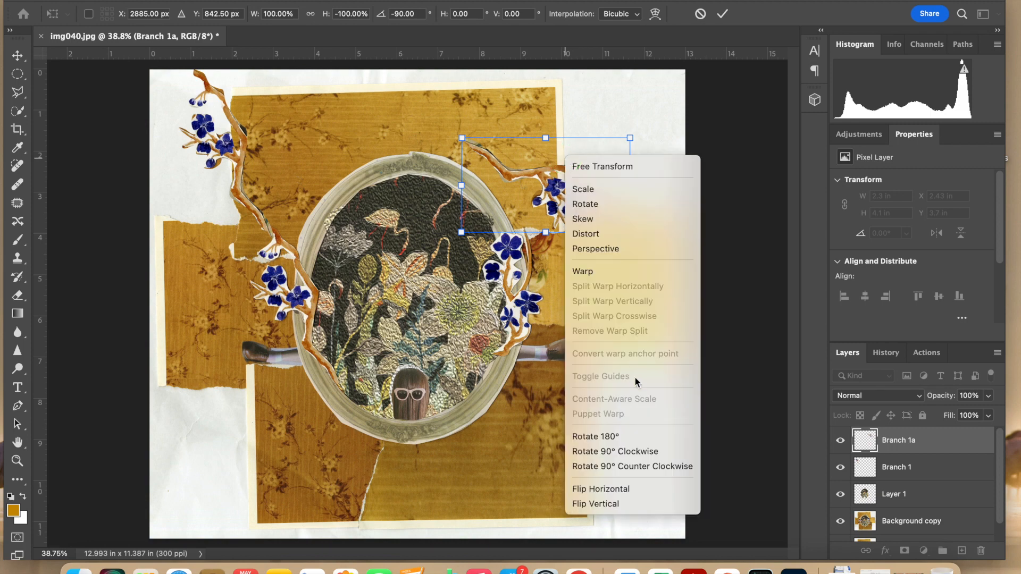
click(624, 465)
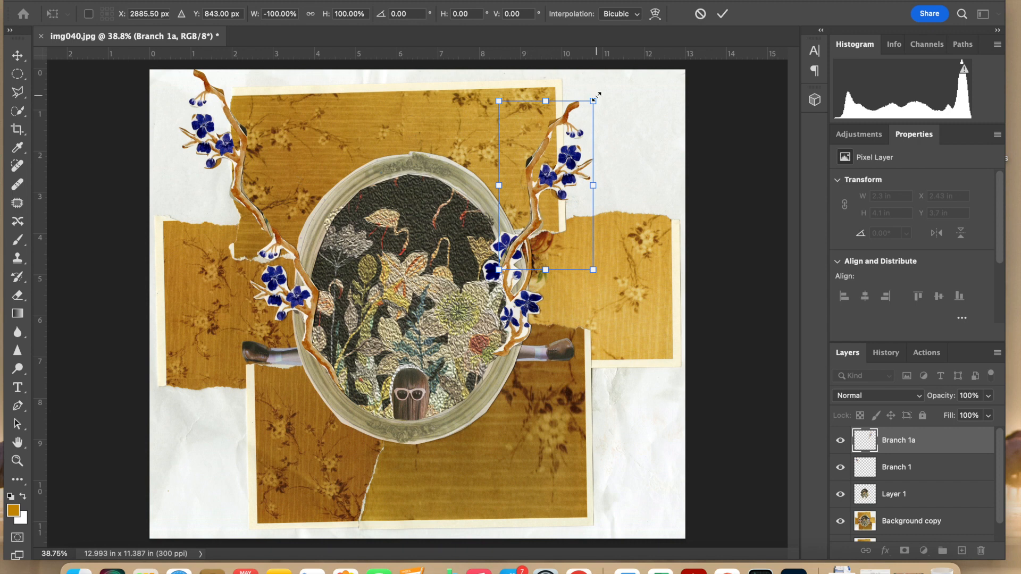
Scale Branch 1a to about 66% and move it to the oval frame's lower right, at about X 2434 px, Y 2398 px.
mouse_move(592, 101)
mouse_down()
mouse_move(568, 124)
mouse_move(611, 85)
mouse_move(556, 134)
mouse_move(661, 37)
mouse_move(583, 130)
mouse_move(643, 79)
mouse_move(615, 63)
mouse_move(565, 109)
mouse_move(642, 72)
mouse_move(587, 111)
mouse_move(656, 86)
mouse_move(592, 119)
mouse_up()
key(super+z)
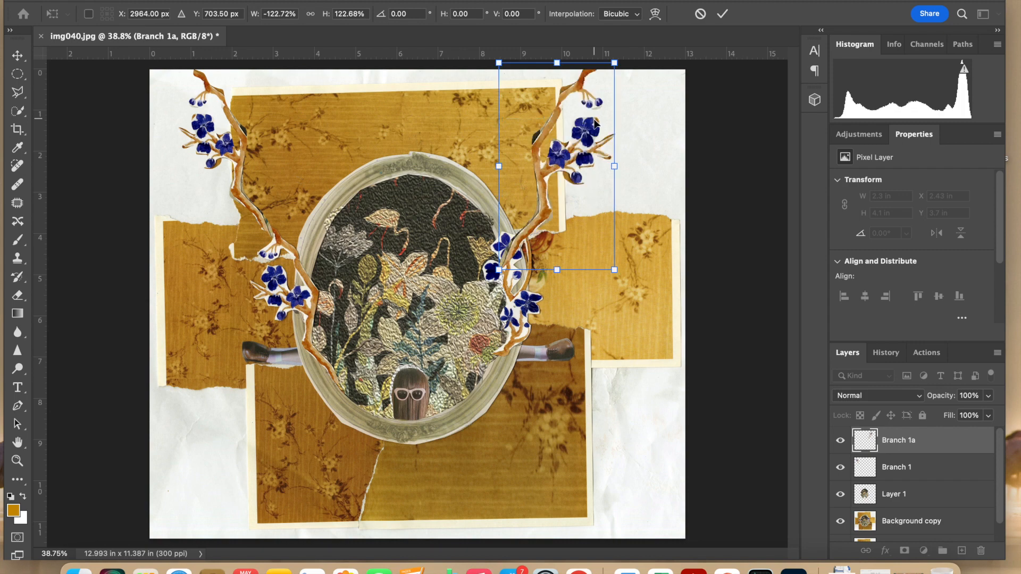
drag(563, 168, 539, 291)
drag(585, 192, 530, 289)
drag(496, 357, 478, 390)
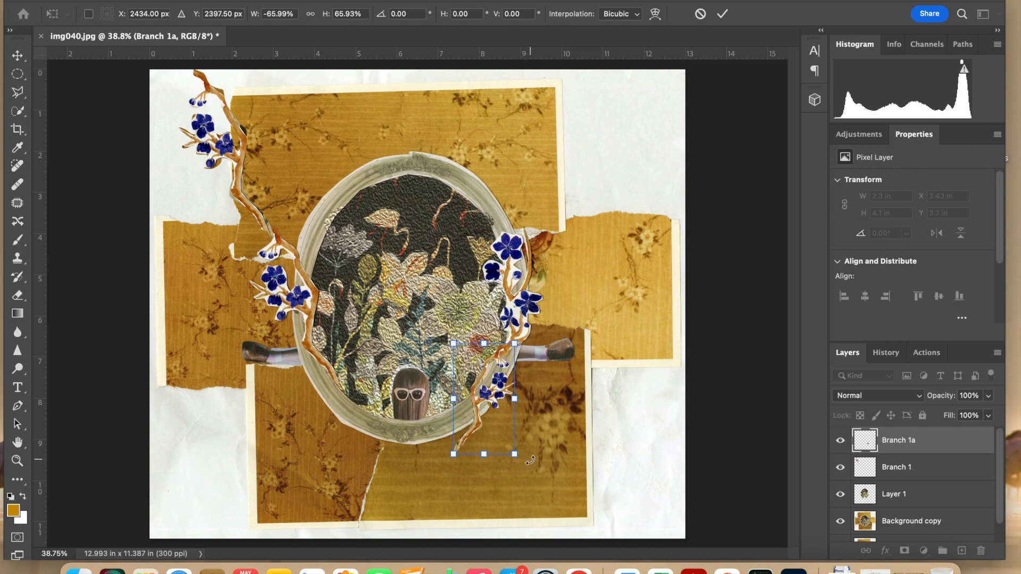
Rotate Branch 1a clockwise to follow the oval frame's lower-right curve, shift it to about X 2340 px, Y 2338 px, and apply the transform.
drag(532, 458, 498, 460)
drag(504, 381, 495, 375)
key(Return)
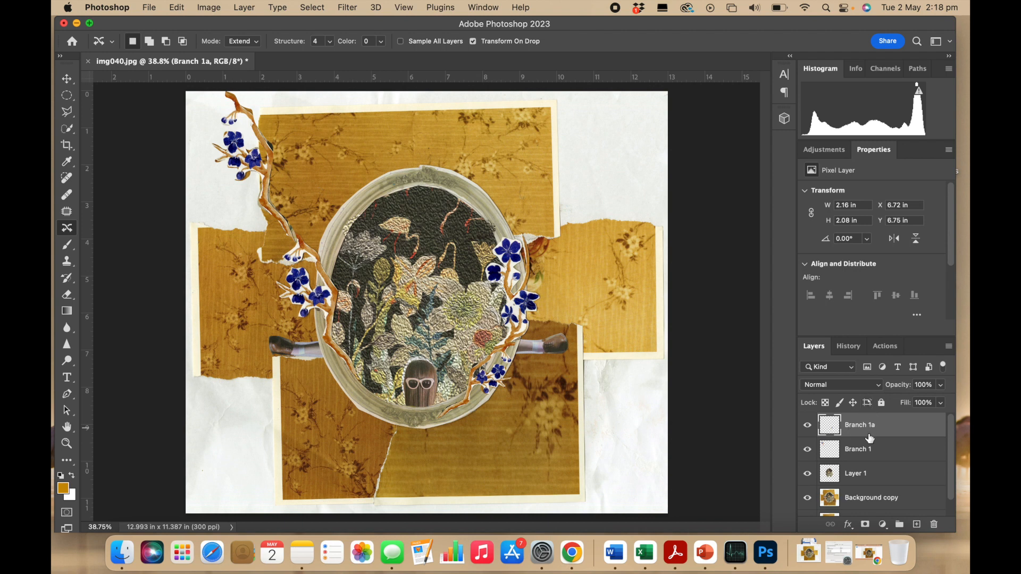
click(940, 387)
mouse_move(941, 405)
mouse_down()
mouse_move(904, 403)
mouse_move(949, 398)
mouse_up()
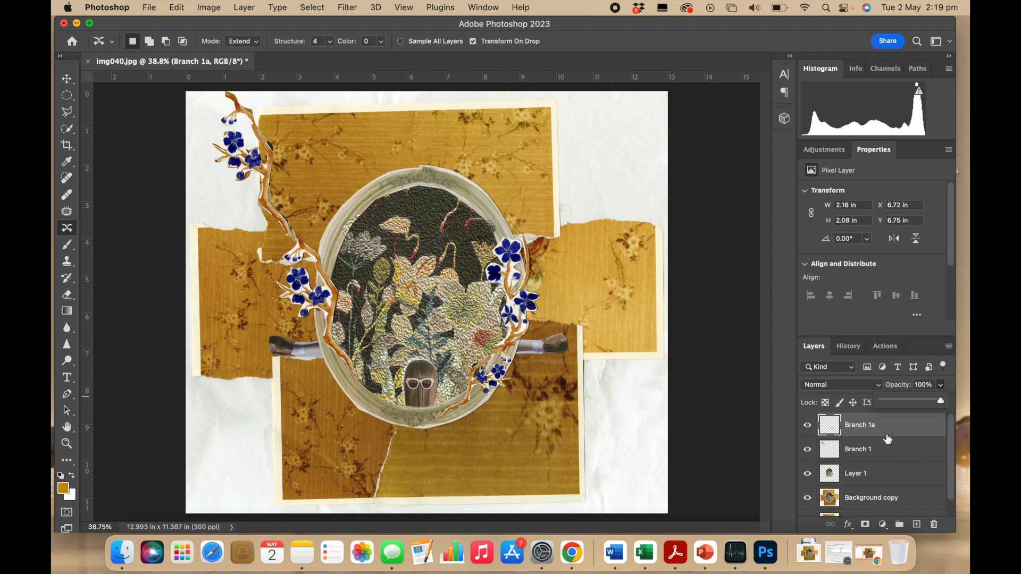
Duplicate the Branch 1a layer and name the copy Branch 1b.
right_click(880, 422)
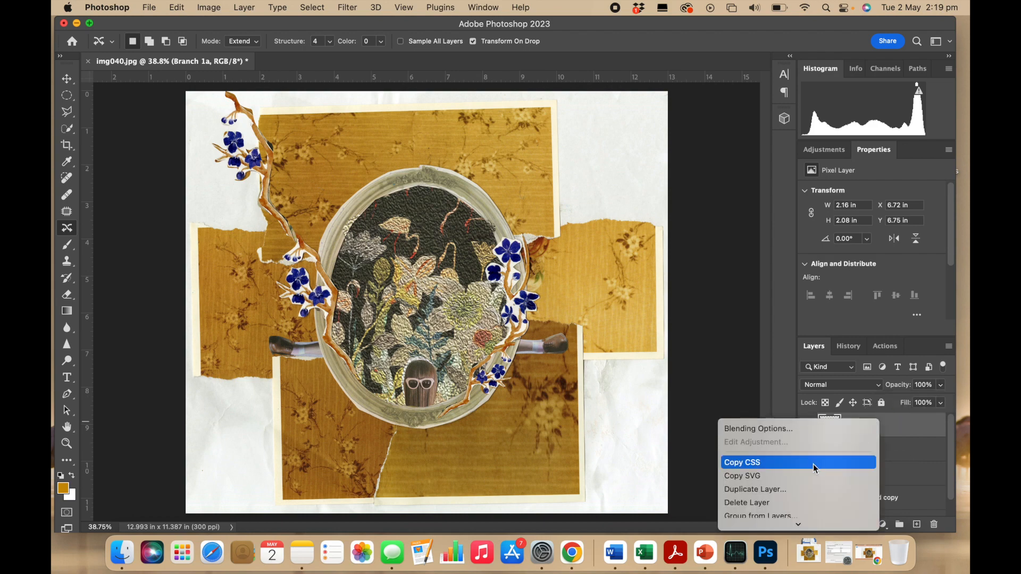
click(807, 490)
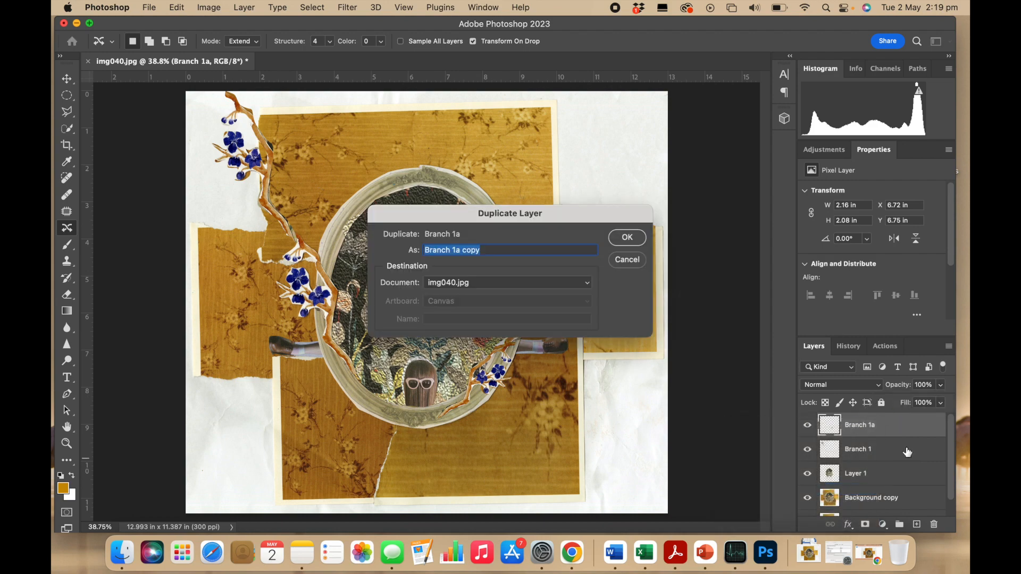
click(620, 241)
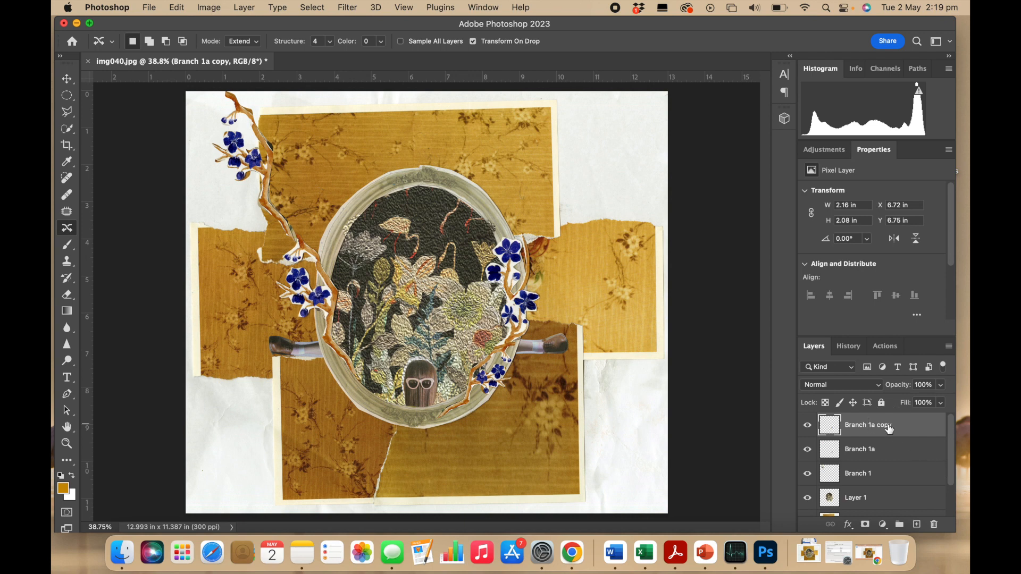
click(895, 425)
key(BackSpace)
key(BackSpace)
text(b)
key(Return)
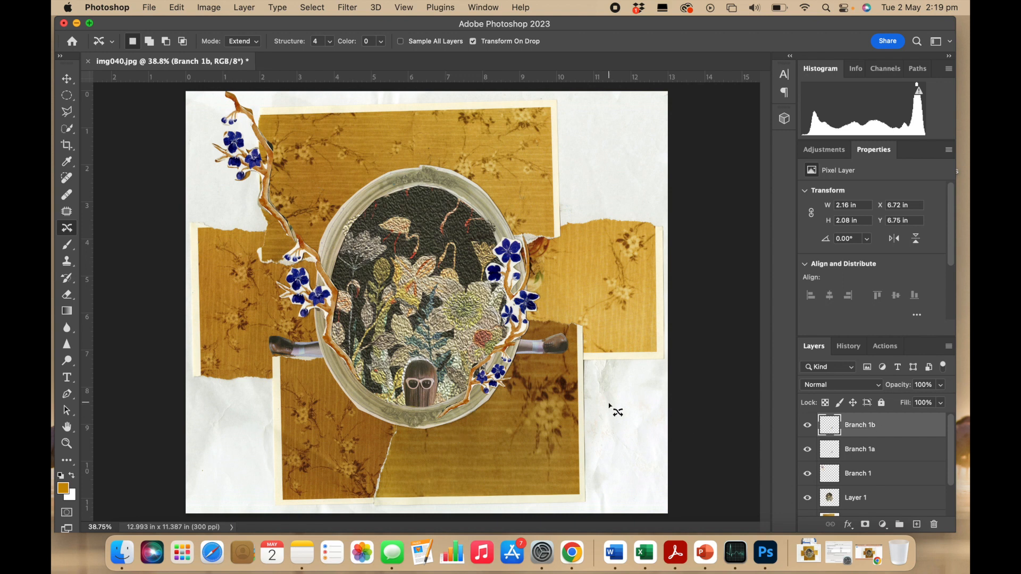
Free Transform Branch 1b to about 59% scale and -20.8° rotation, placed above the sunglasses figure at about X 2063 px, Y 1996 px.
key(super+t)
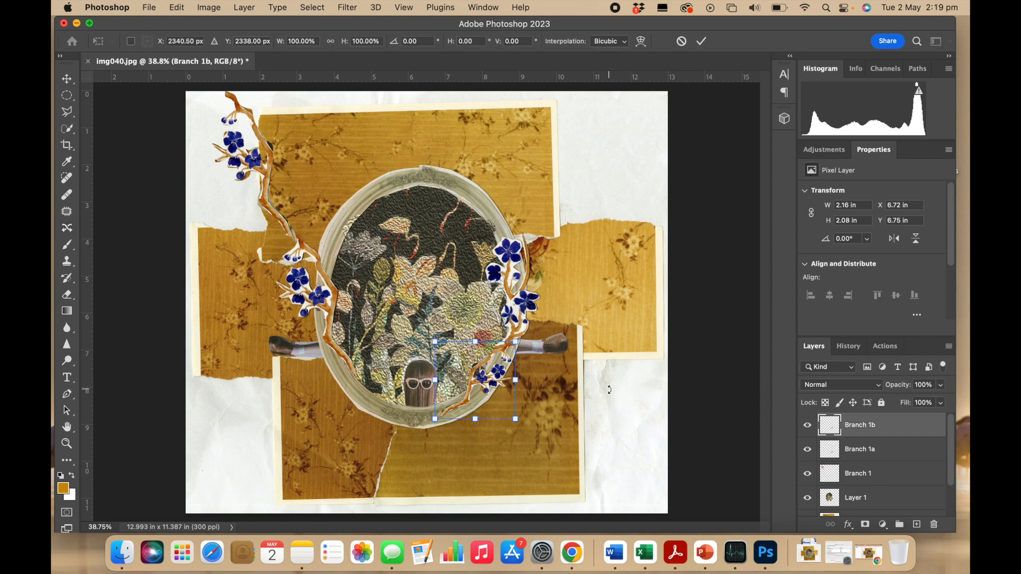
drag(482, 377, 452, 318)
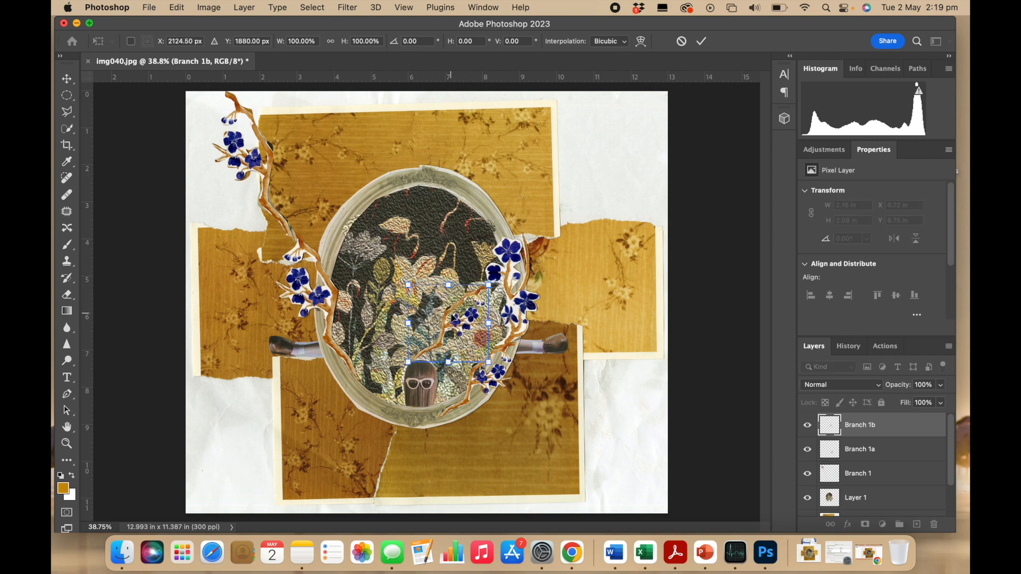
drag(494, 277, 475, 259)
drag(448, 338, 452, 325)
drag(473, 268, 446, 308)
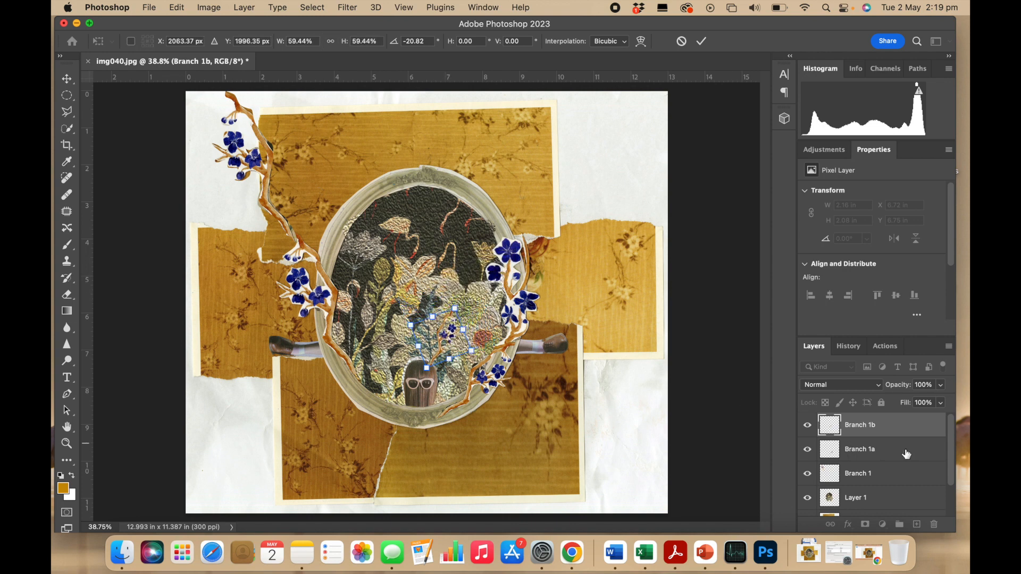
click(941, 403)
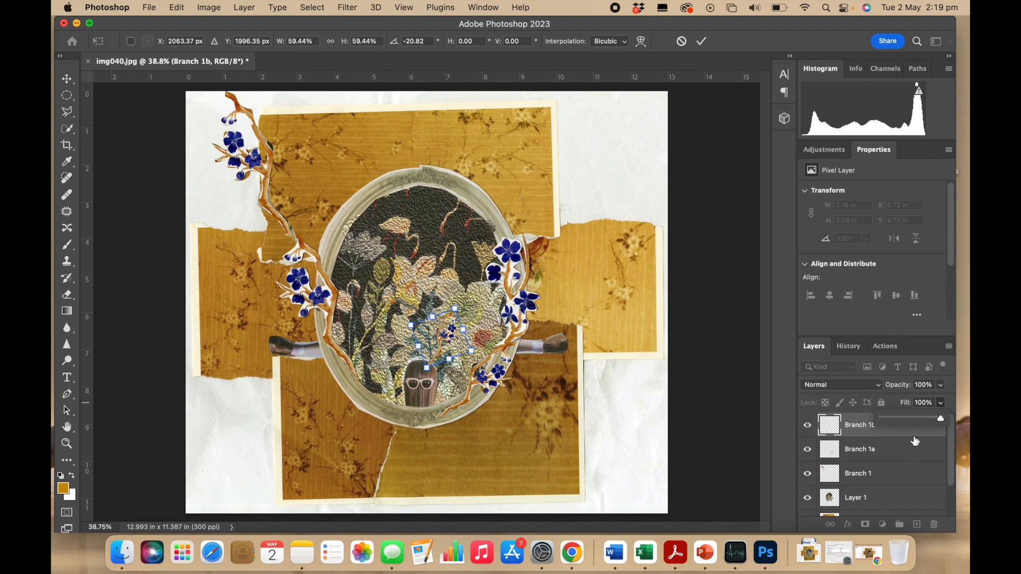
key(Return)
Blend Branch 1b into the oval artwork by lowering its opacity to 71% and its fill to 85%.
click(942, 386)
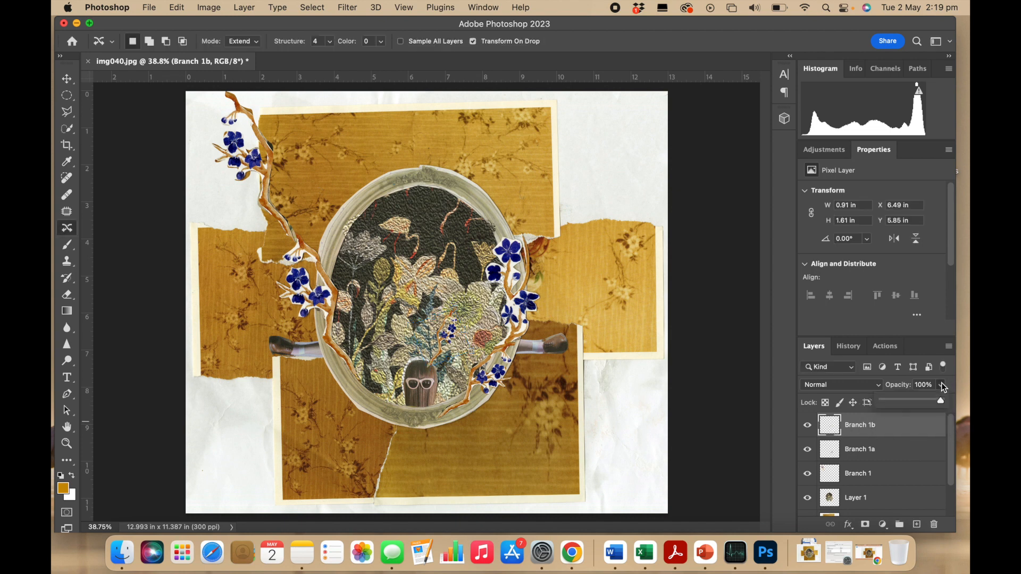
drag(934, 402, 921, 403)
click(917, 425)
click(940, 385)
mouse_move(929, 403)
mouse_down()
mouse_move(960, 404)
mouse_move(927, 420)
mouse_up()
click(936, 424)
click(941, 402)
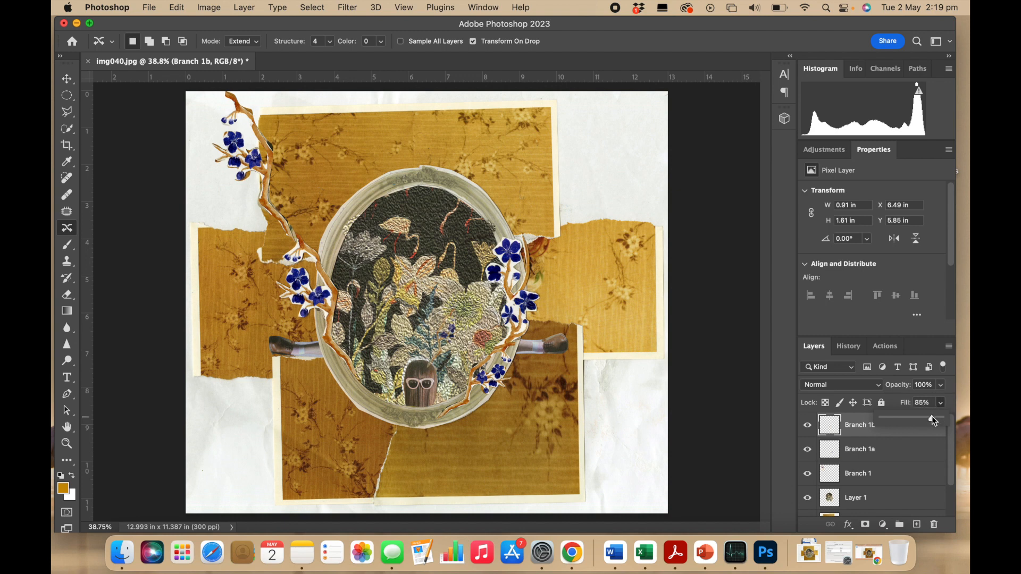
click(940, 385)
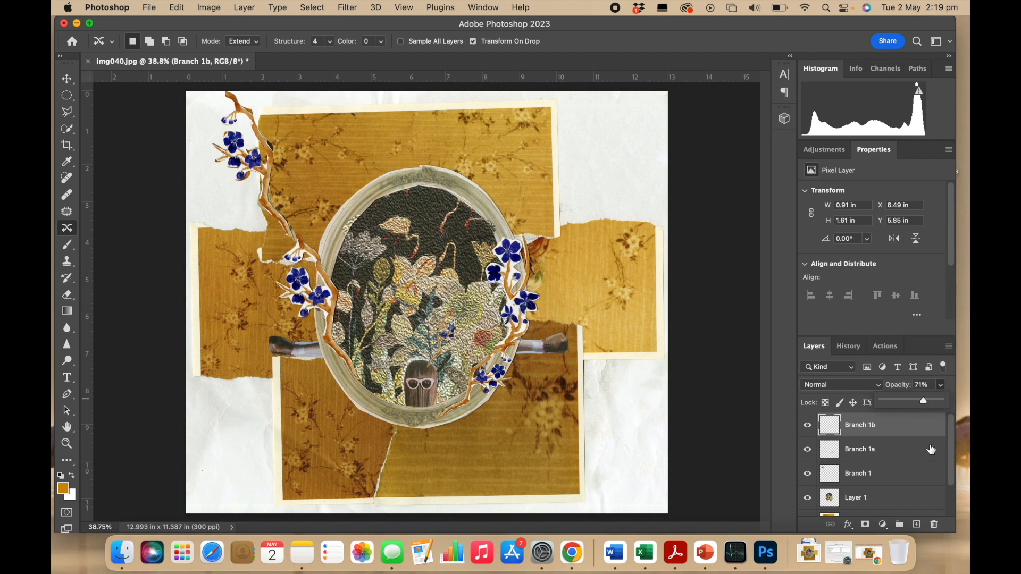
click(931, 449)
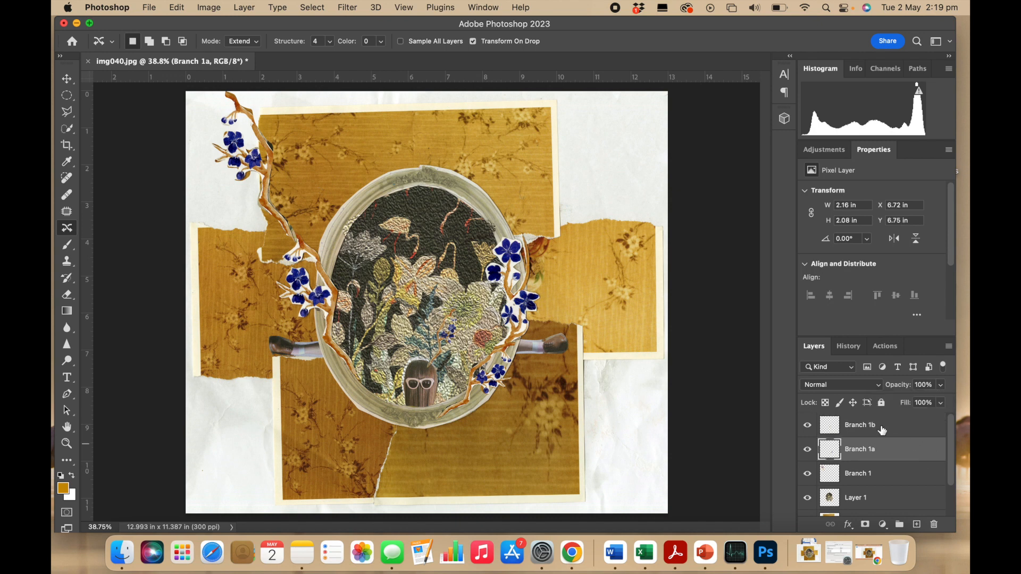
Duplicate the Branch 1b layer as Branch 1c.
click(882, 428)
right_click(882, 429)
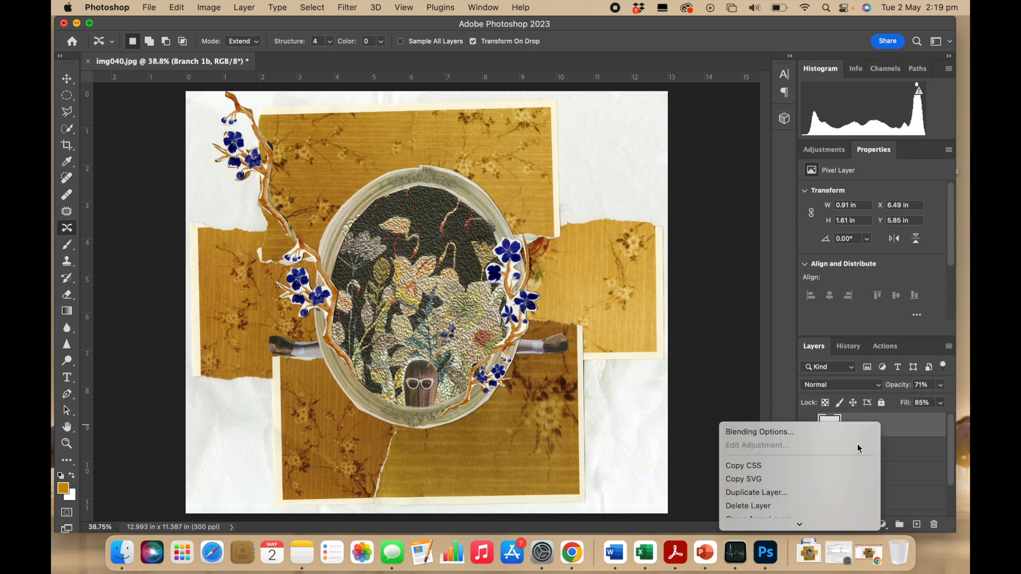
click(822, 491)
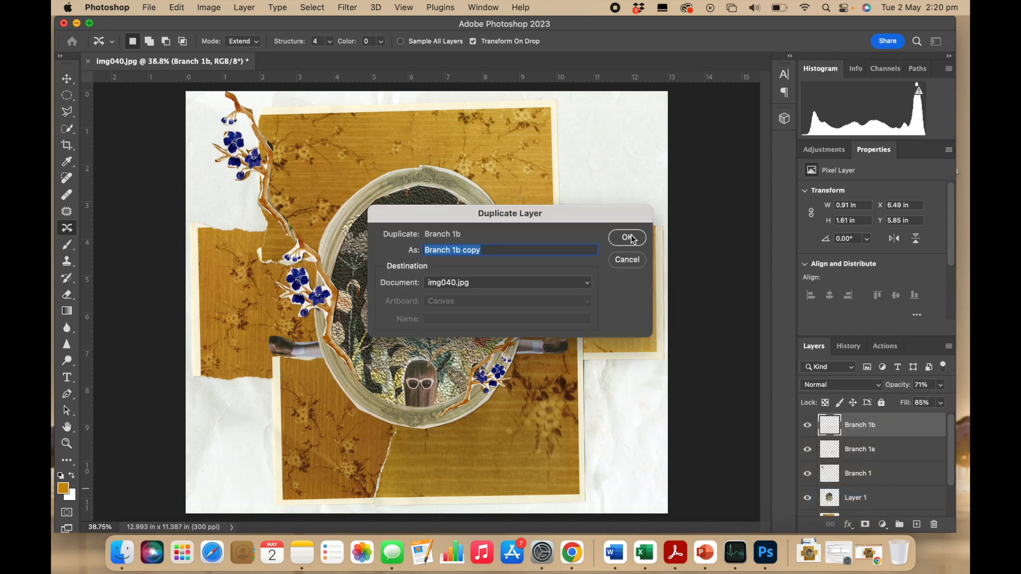
click(493, 250)
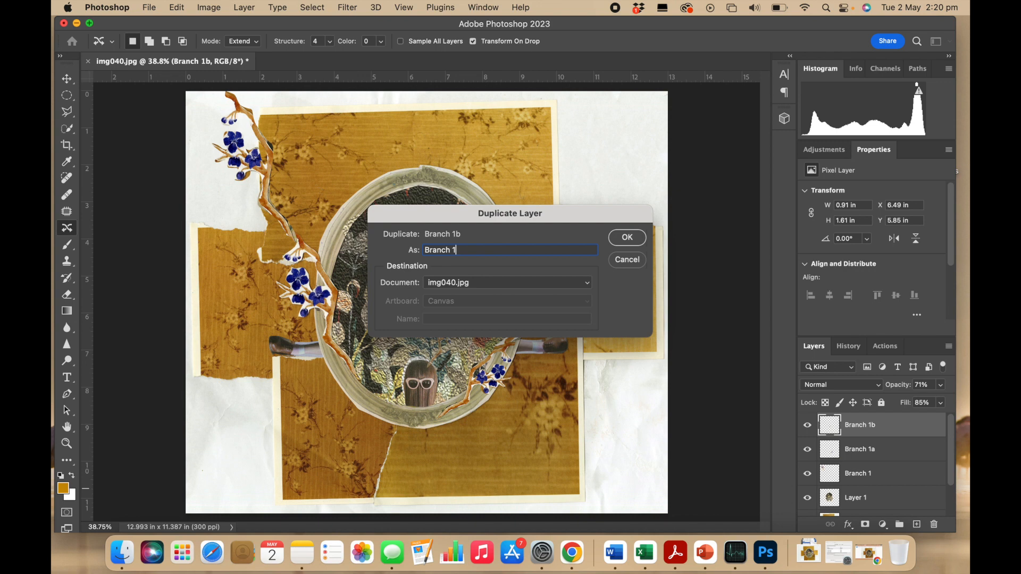
text(c)
click(626, 237)
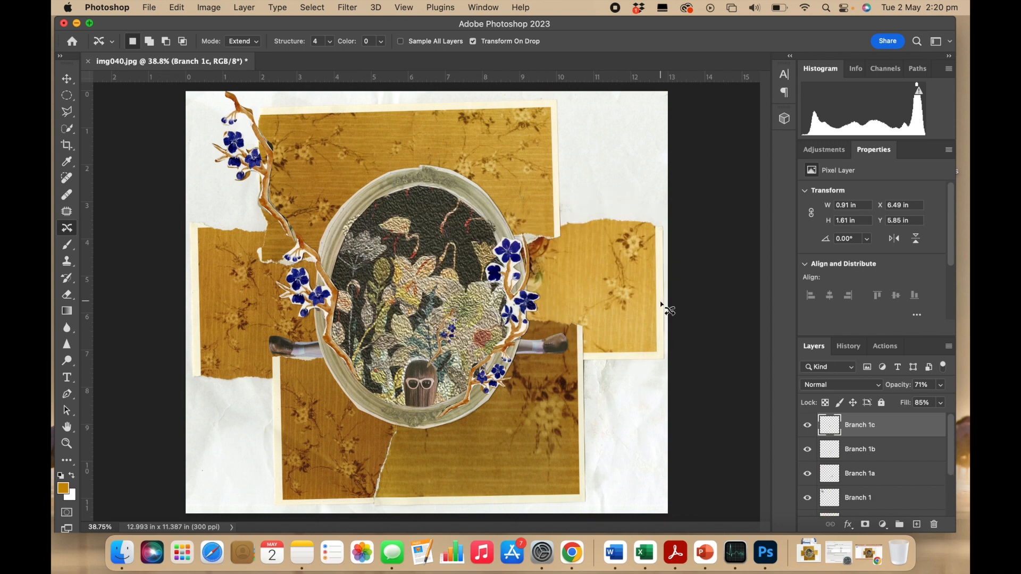
Flip Branch 1c horizontally and move it to the other side of the sunglasses figure, at about X 1751 px, Y 2026 px.
key(super+t)
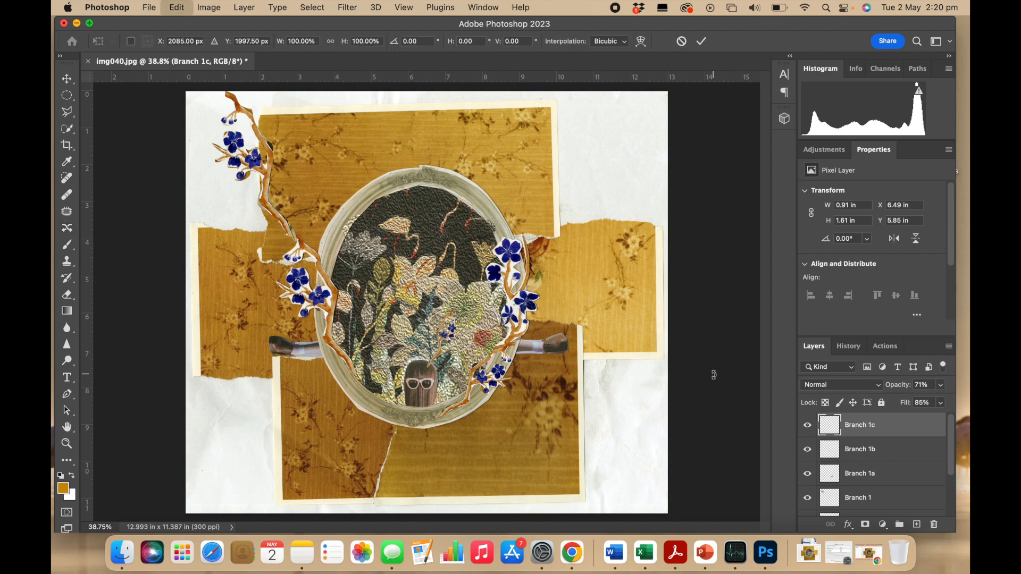
right_click(433, 333)
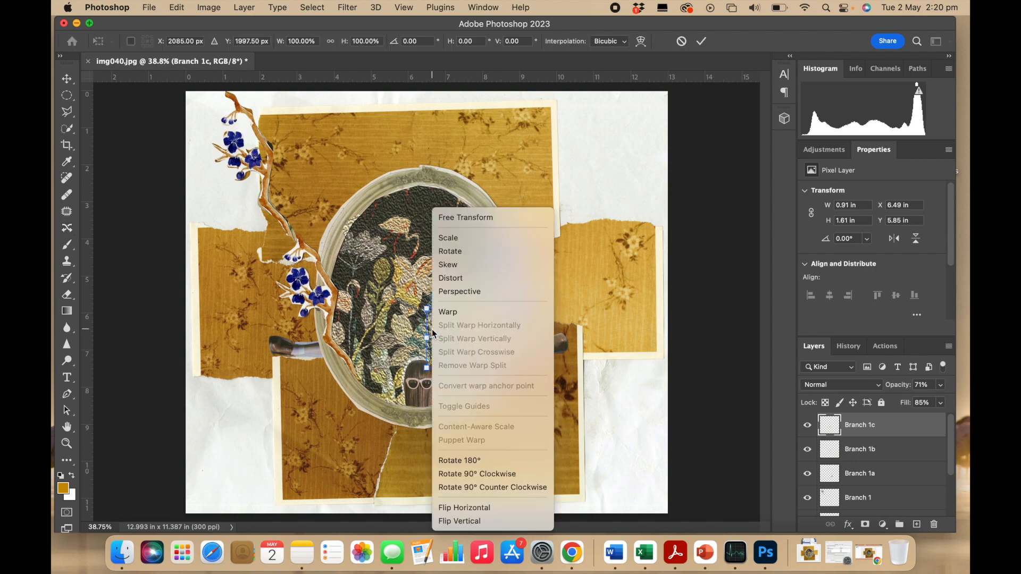
click(464, 508)
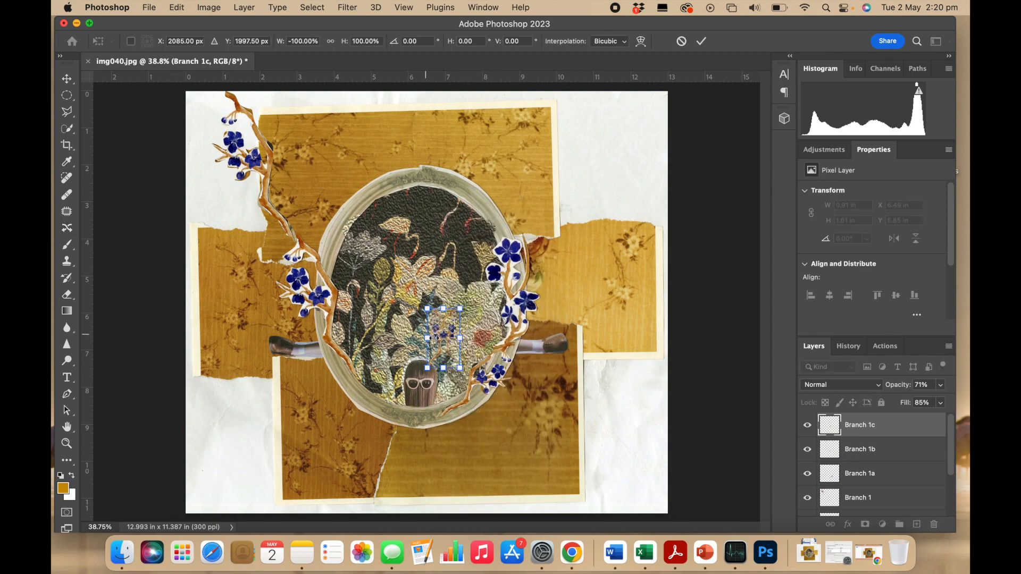
drag(444, 339, 399, 342)
key(Return)
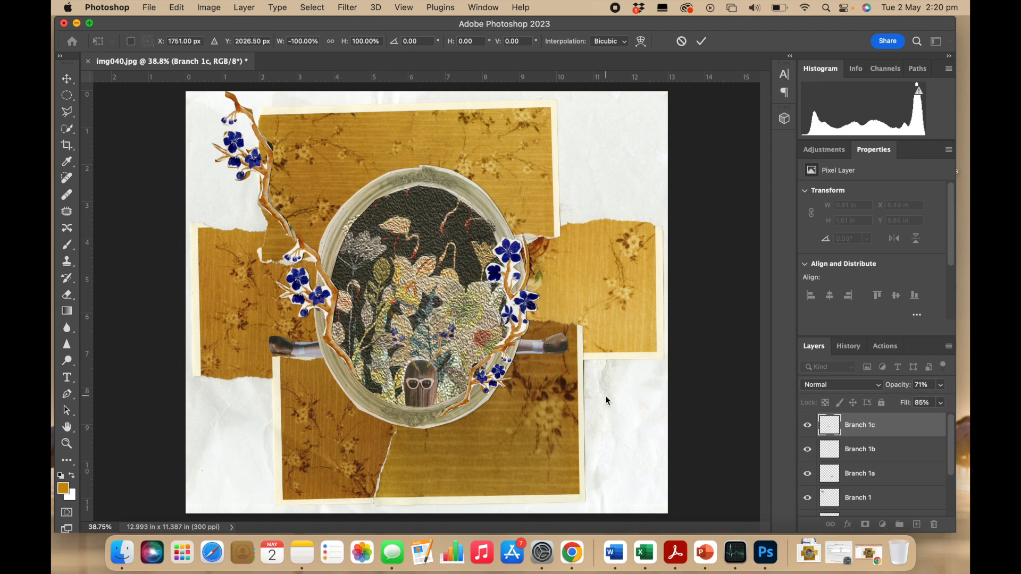
key(j)
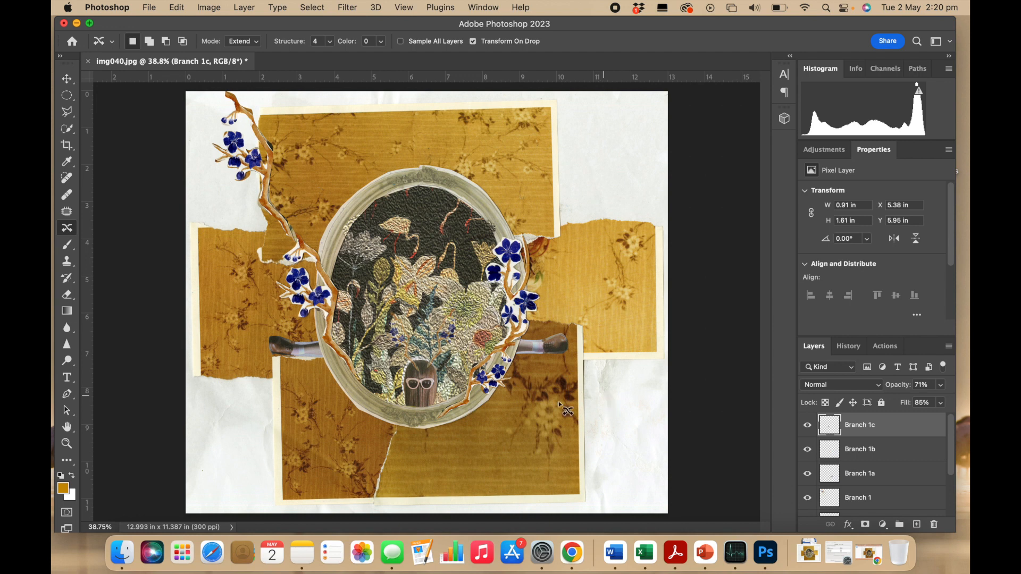